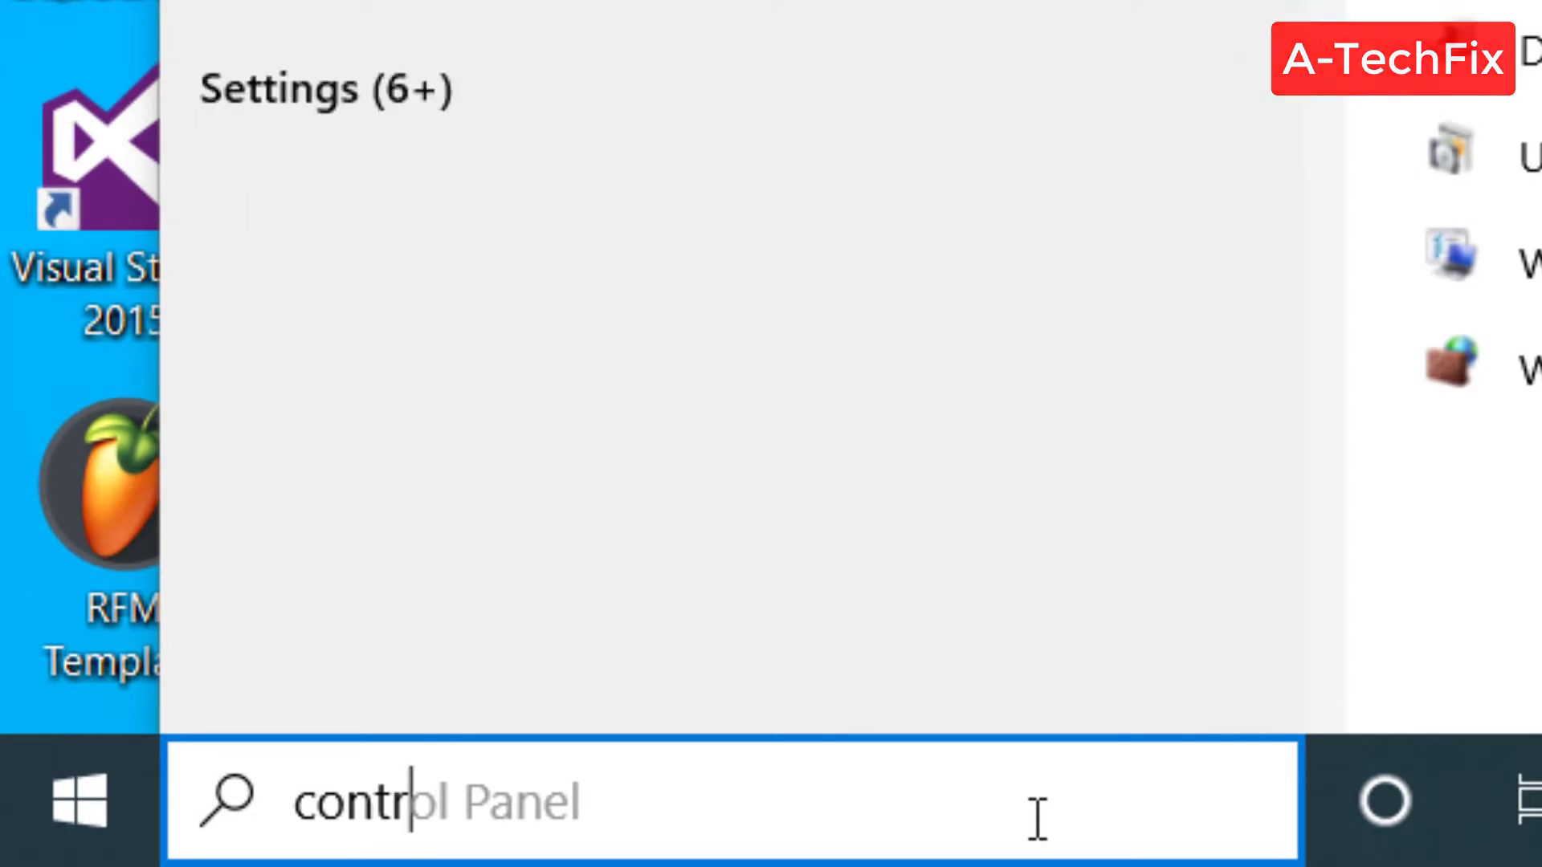
Find and open Control Panel through the Windows search, and show its items as large icons.
{"action": "type", "text": "panel"}
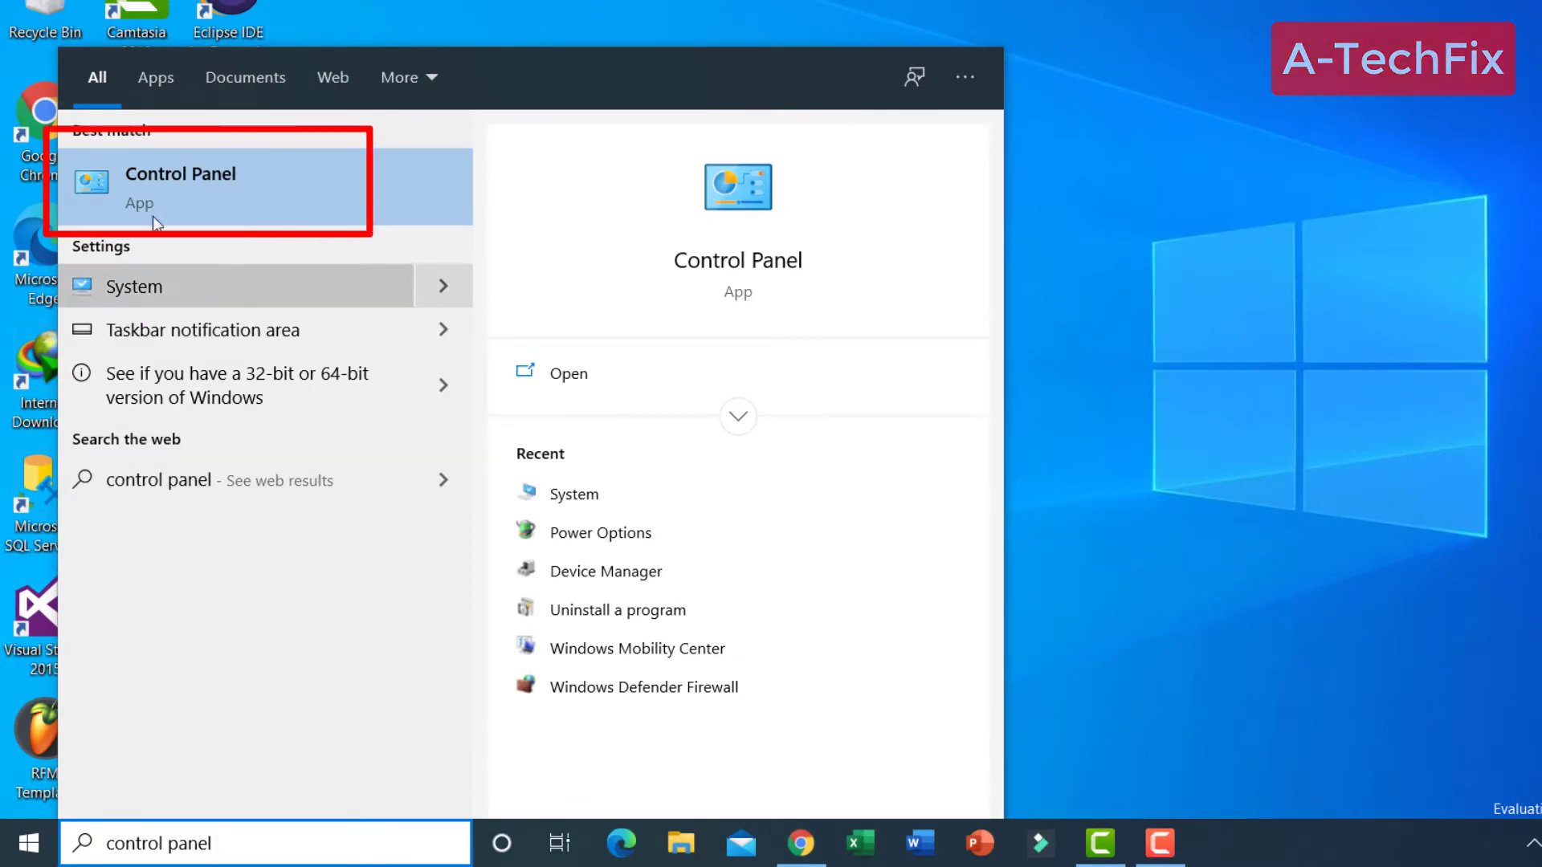
{"action": "left_click", "coordinate": [283, 189]}
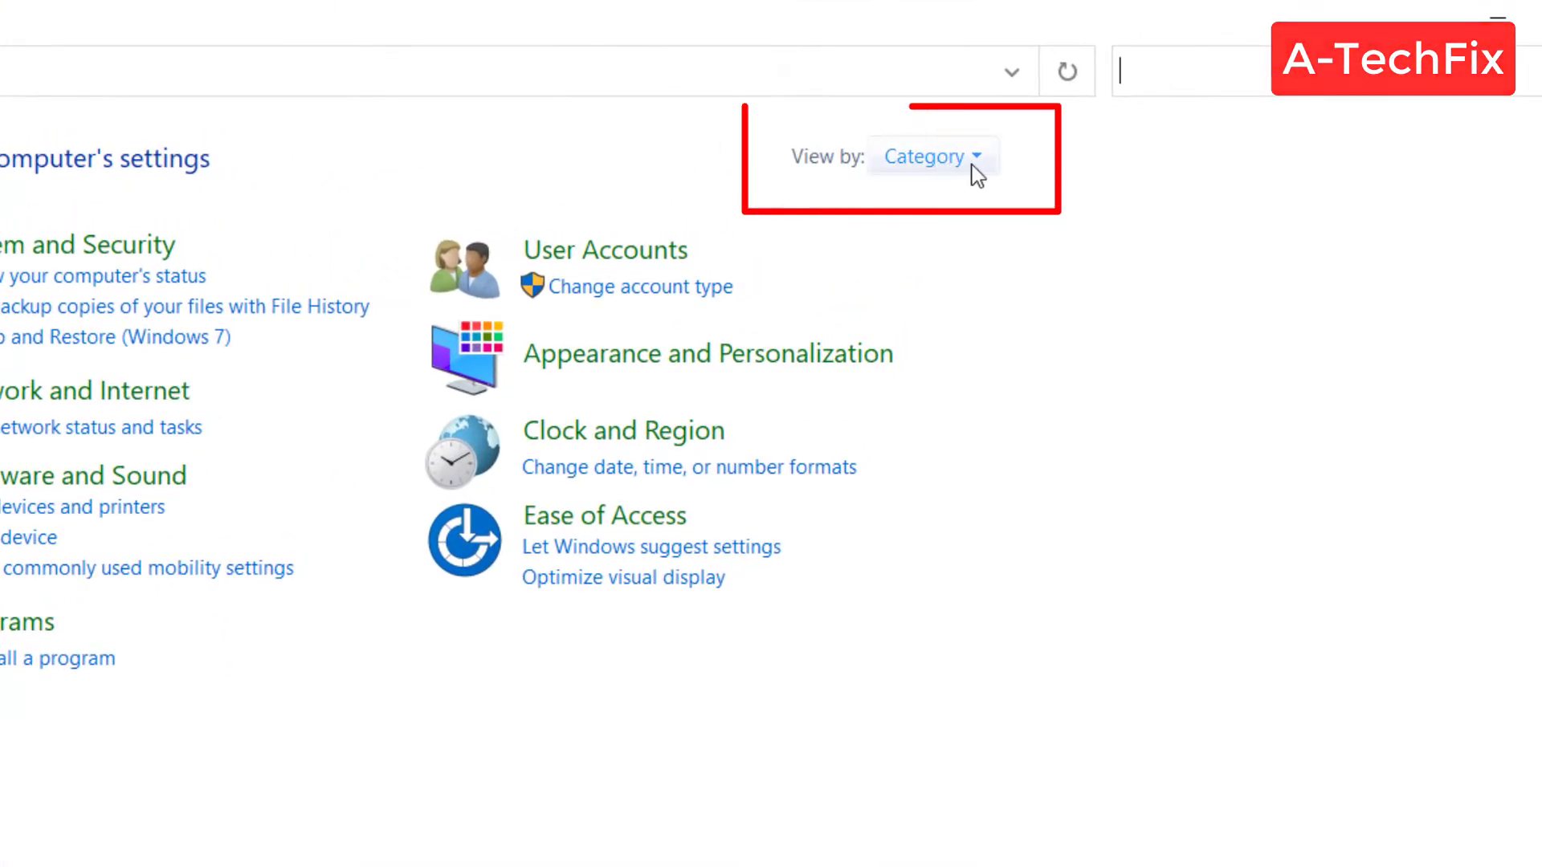
{"action": "left_click", "coordinate": [976, 159]}
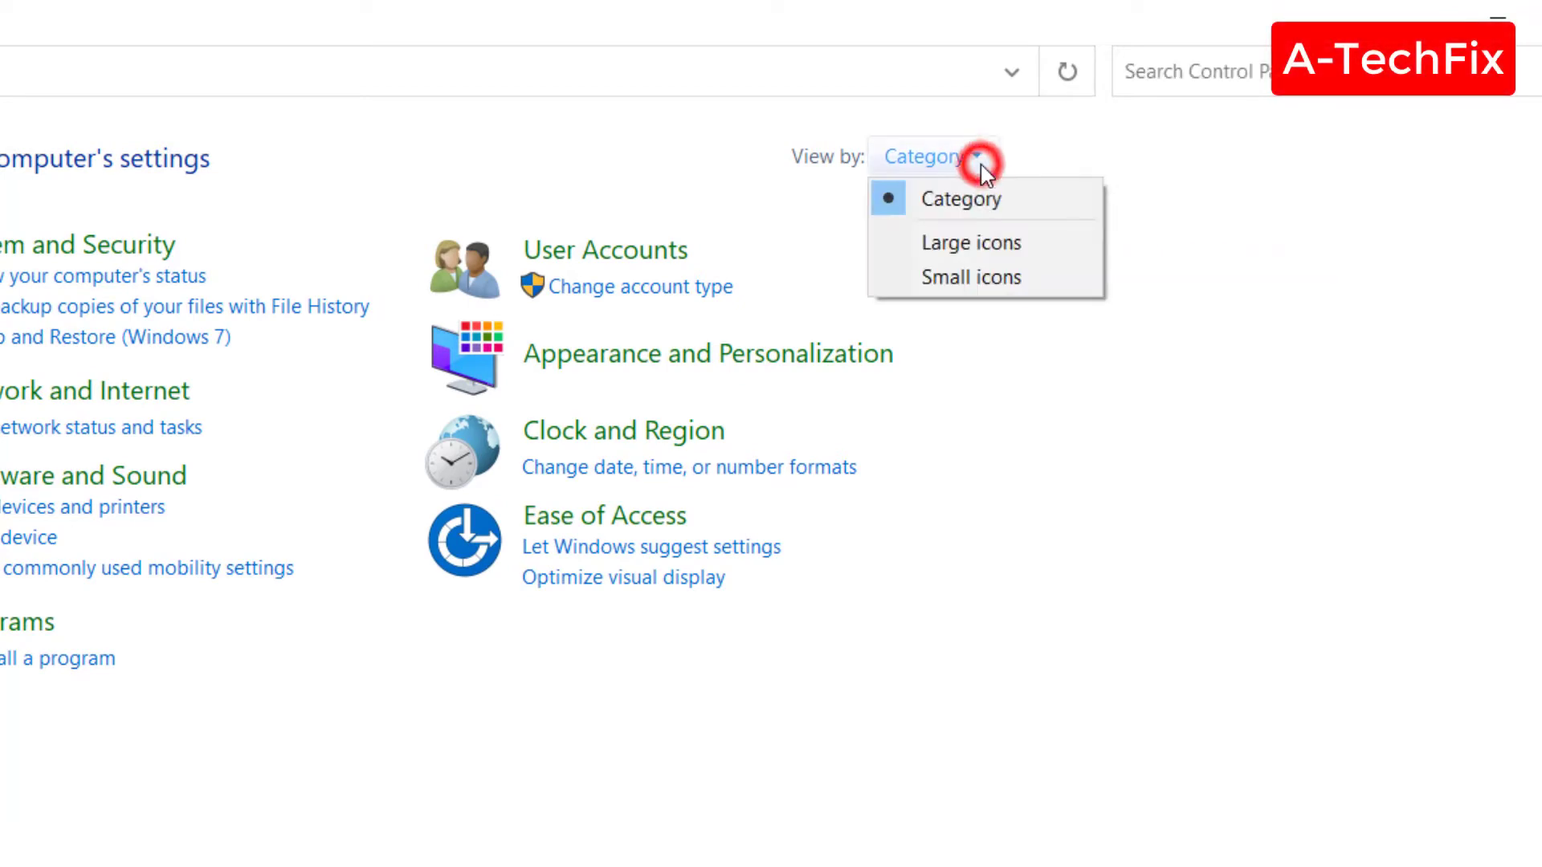
{"action": "left_click", "coordinate": [1047, 242]}
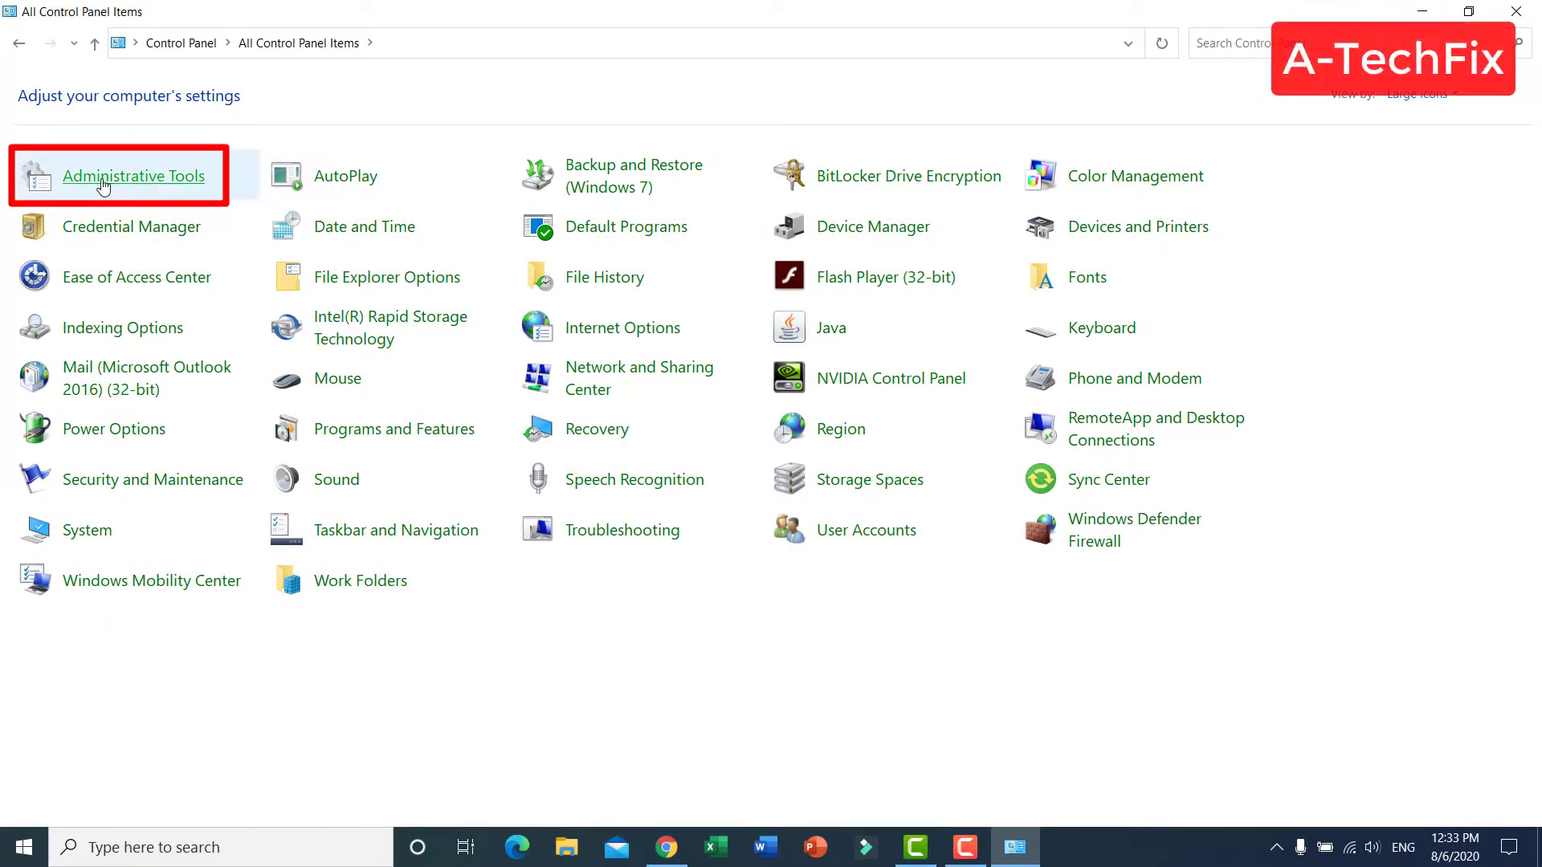
Open the Services console from Administrative Tools and maximize its window.
{"action": "left_click", "coordinate": [178, 180]}
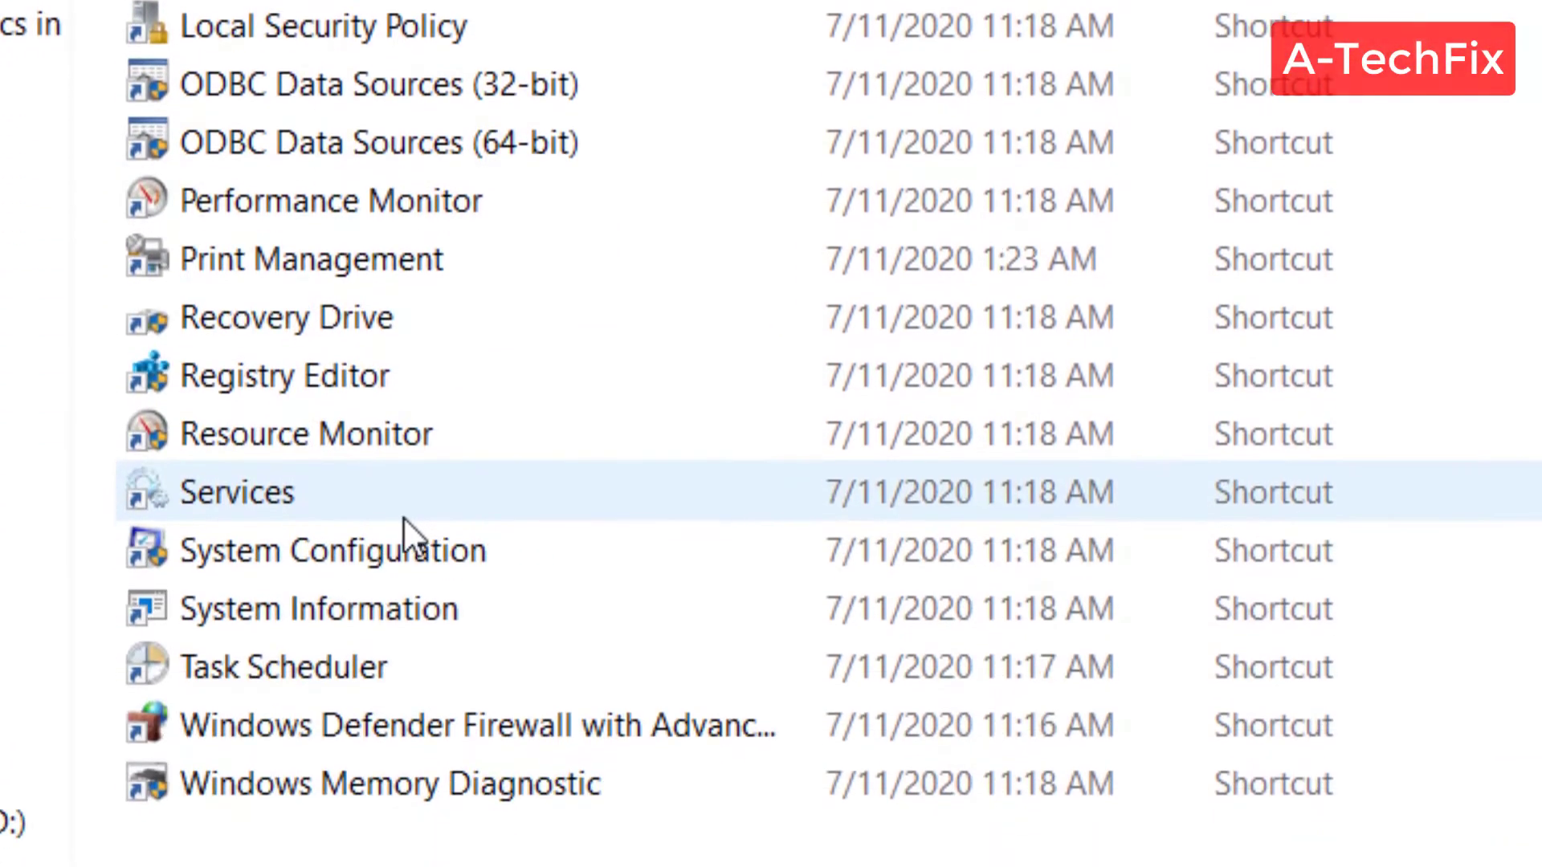
{"action": "left_click", "coordinate": [323, 508]}
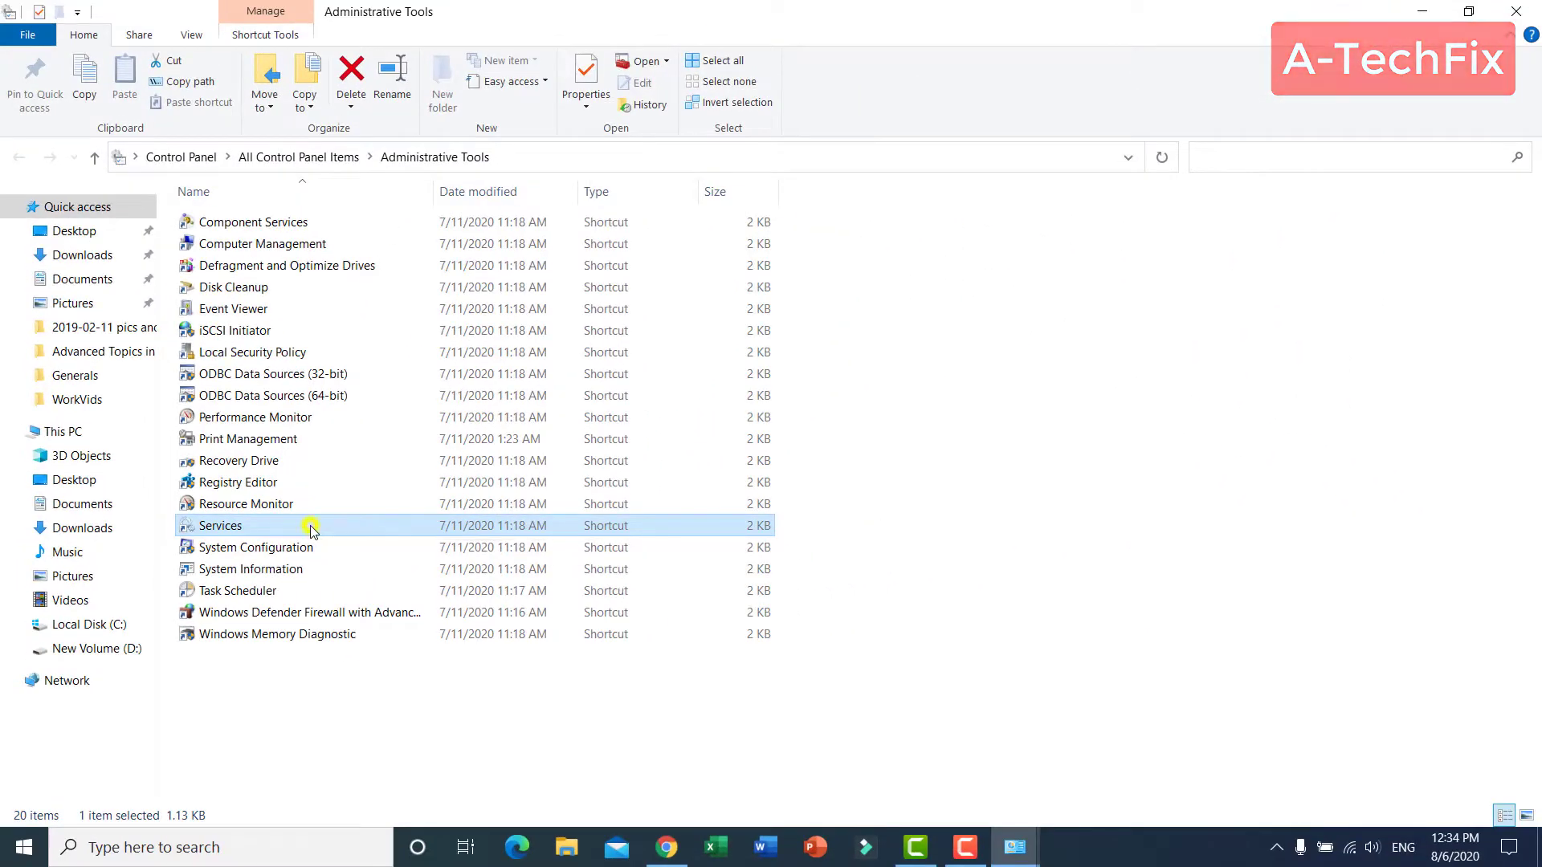
{"action": "right_click", "coordinate": [310, 525]}
{"action": "left_click", "coordinate": [399, 313]}
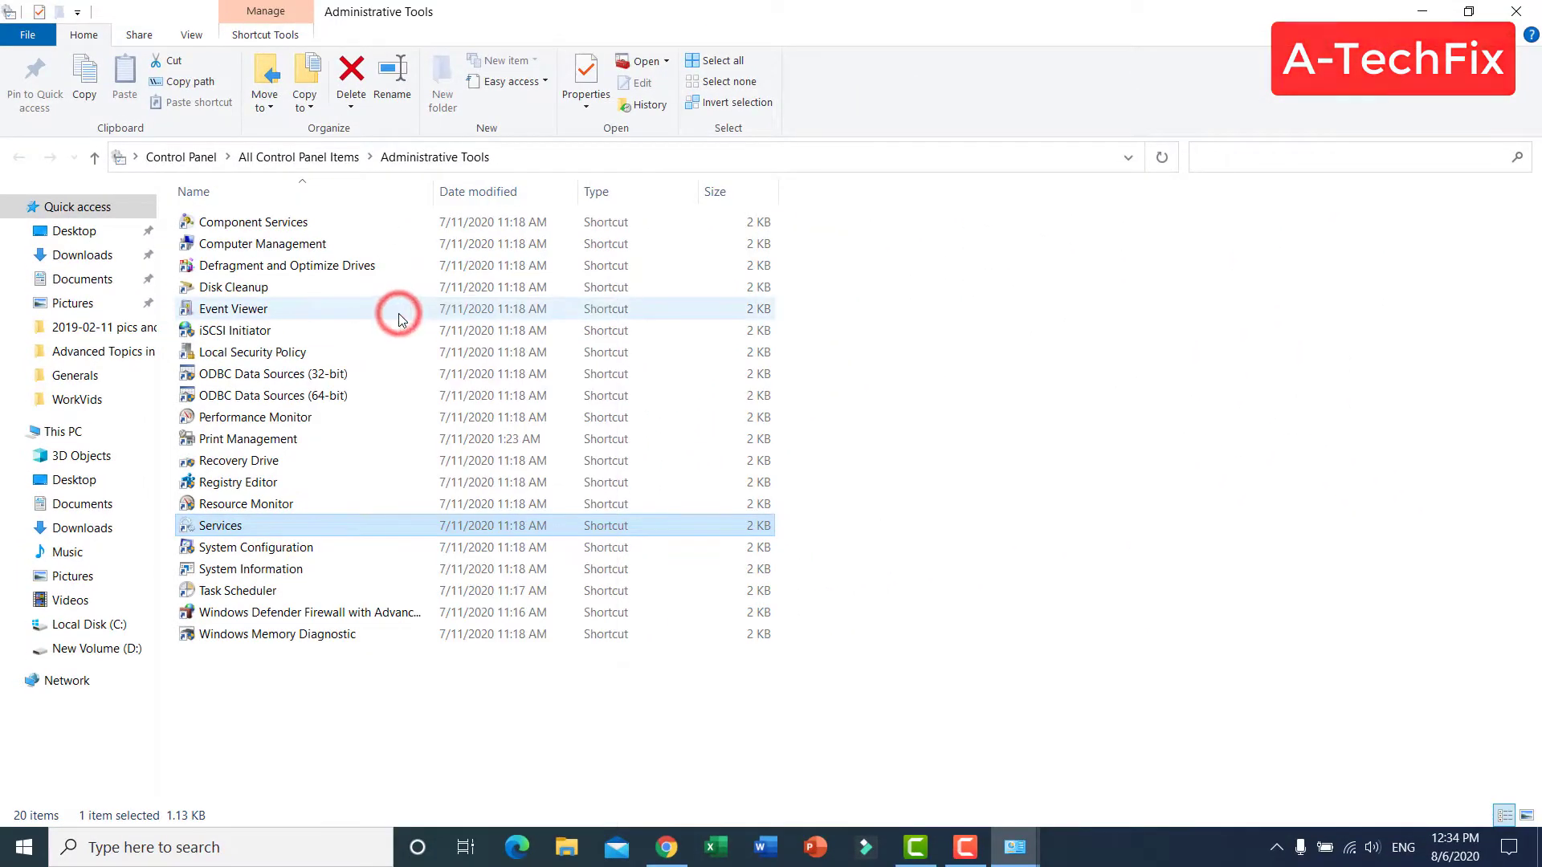
{"action": "left_click", "coordinate": [824, 77]}
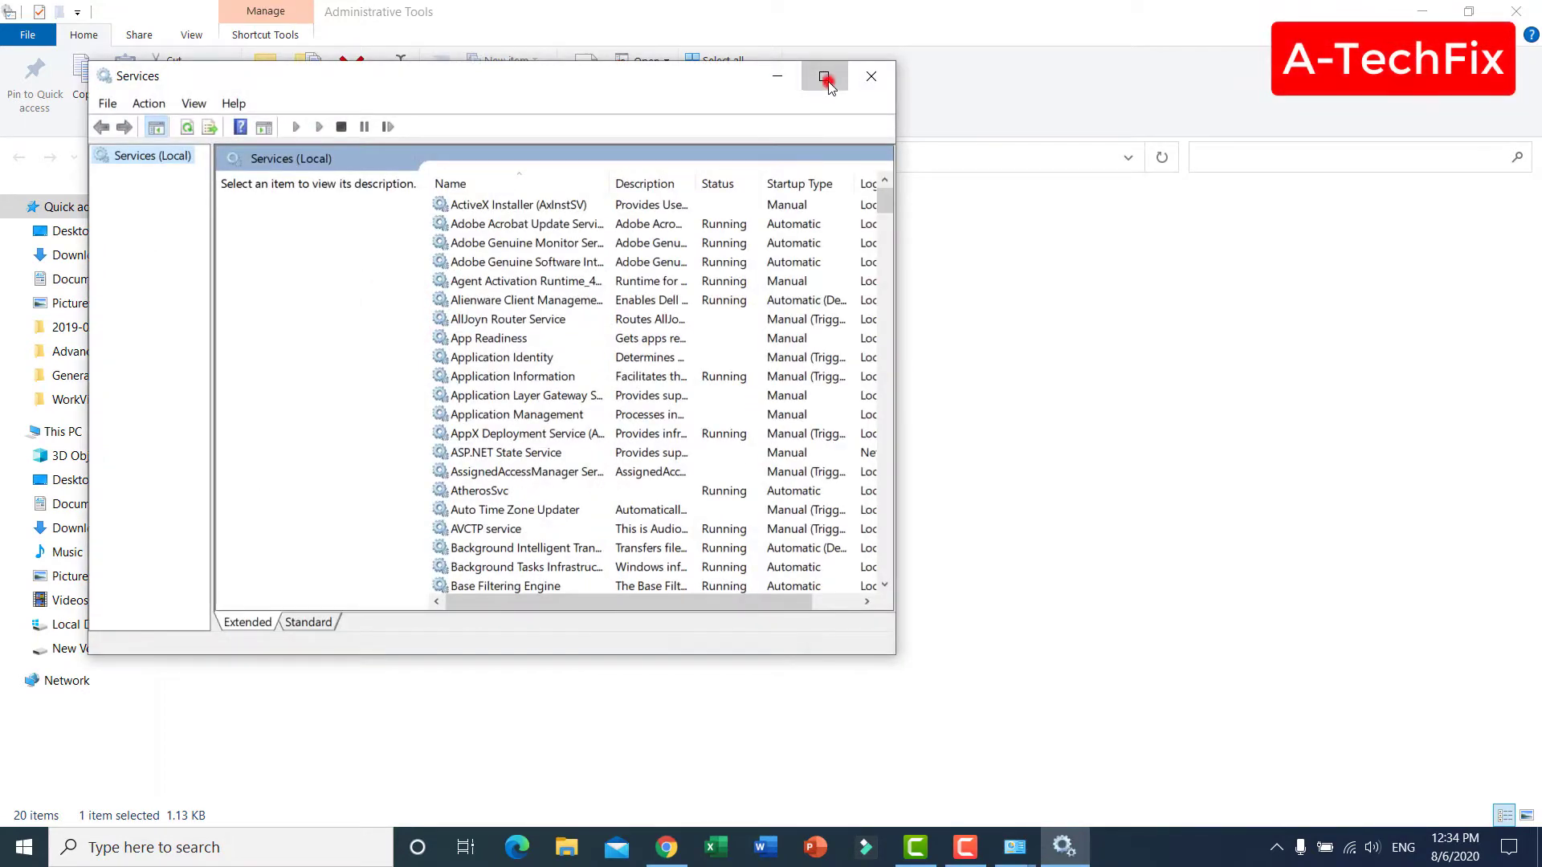
Widen the Name column to fit the service names and open the properties of the Windows Update service.
{"action": "left_click", "coordinate": [424, 233]}
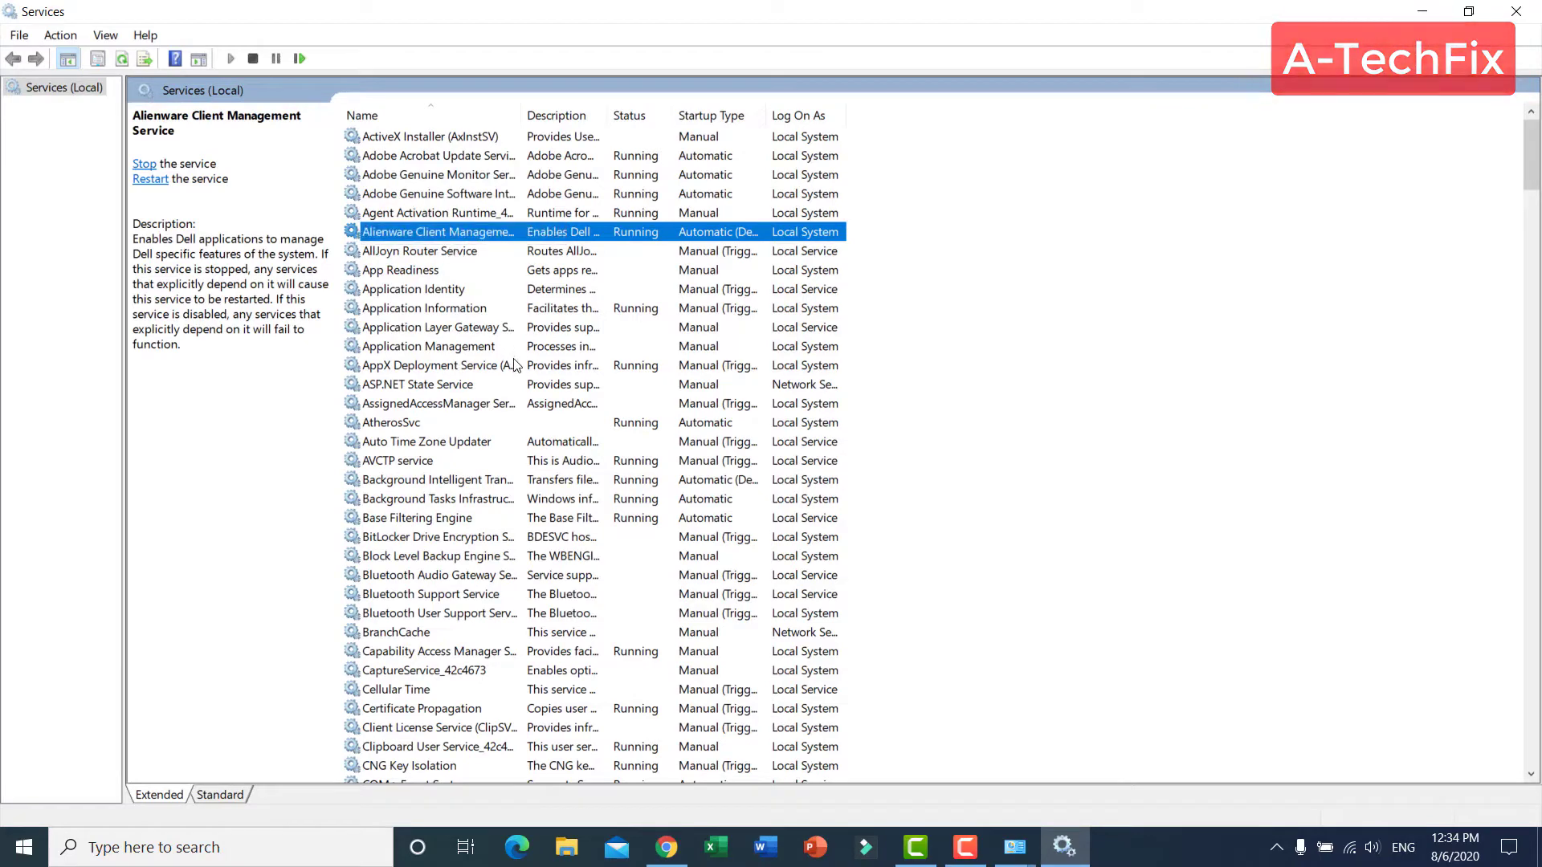
{"action": "double_click", "coordinate": [520, 111]}
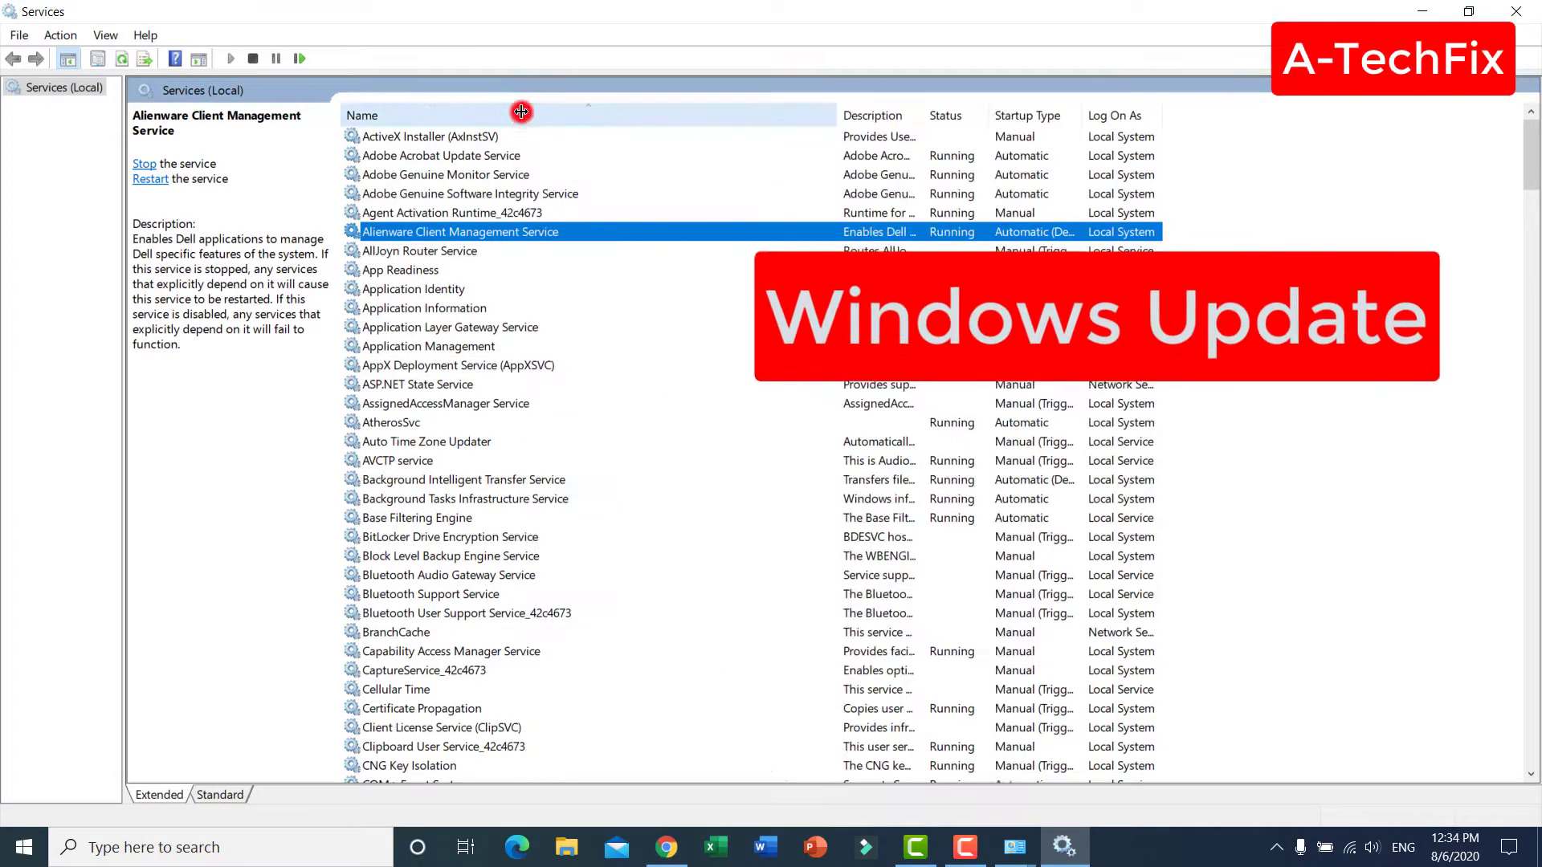
{"action": "scroll", "coordinate": [511, 278], "scroll_direction": "down", "scroll_amount": 5}
{"action": "scroll", "coordinate": [511, 278], "scroll_direction": "down", "scroll_amount": 12}
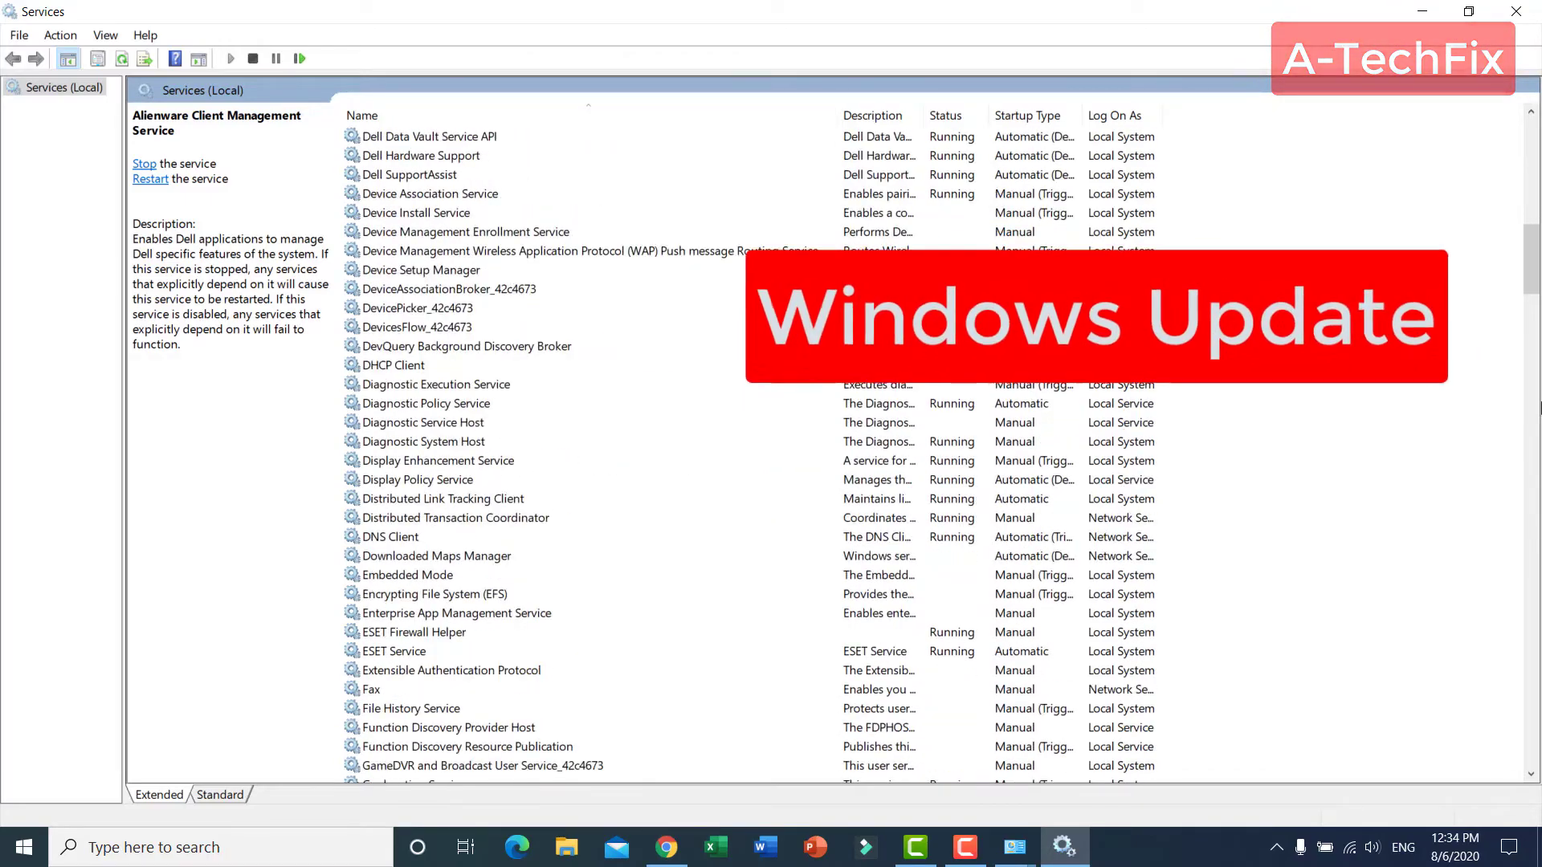
{"action": "left_click_drag", "start_coordinate": [1530, 277], "coordinate": [1538, 722]}
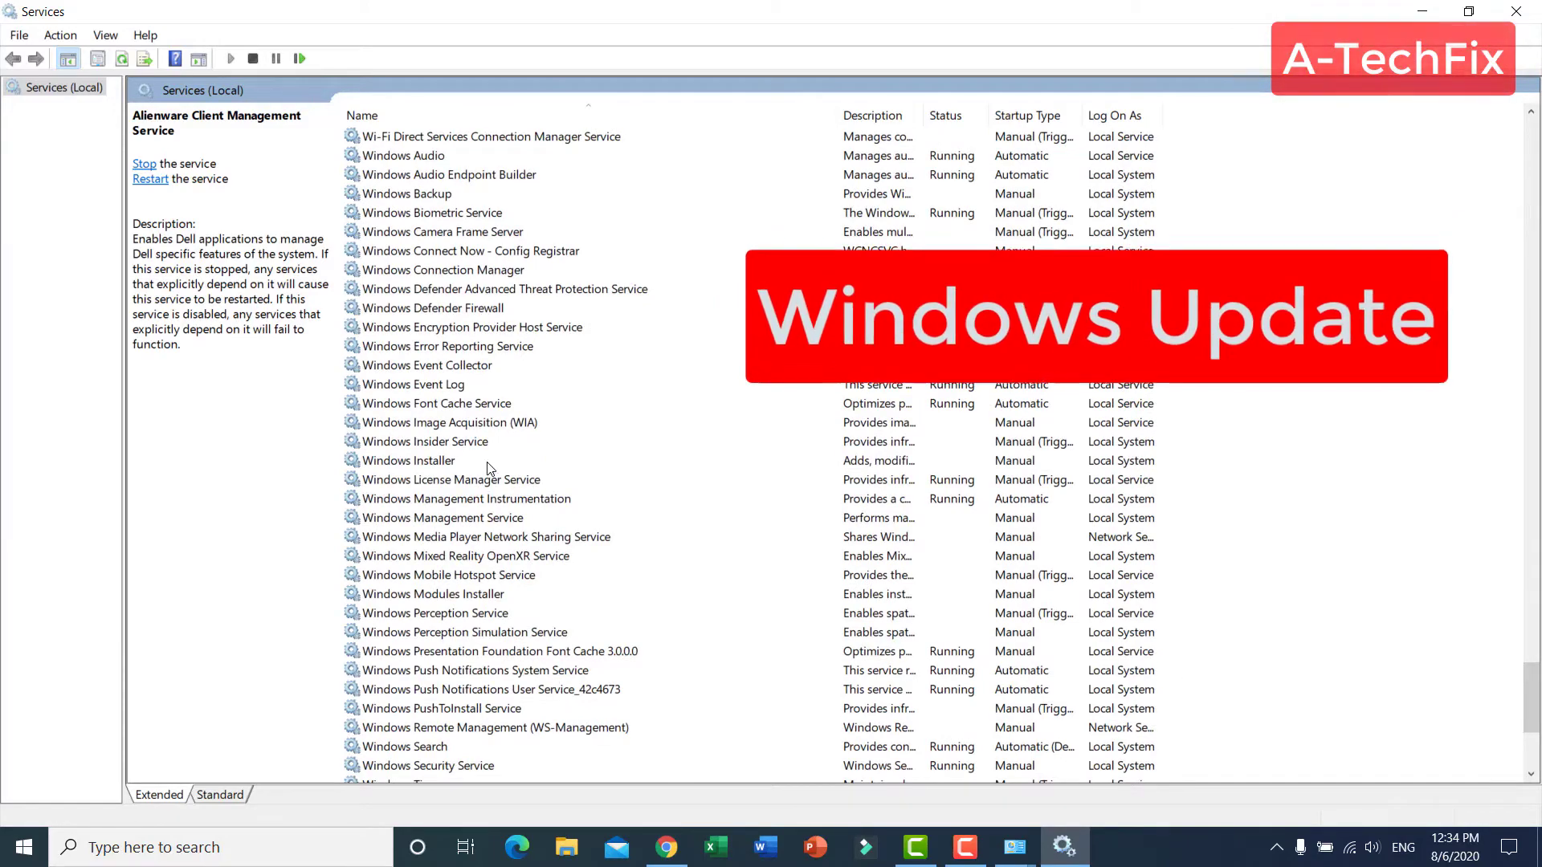
{"action": "scroll", "coordinate": [511, 563], "scroll_direction": "down", "scroll_amount": 5}
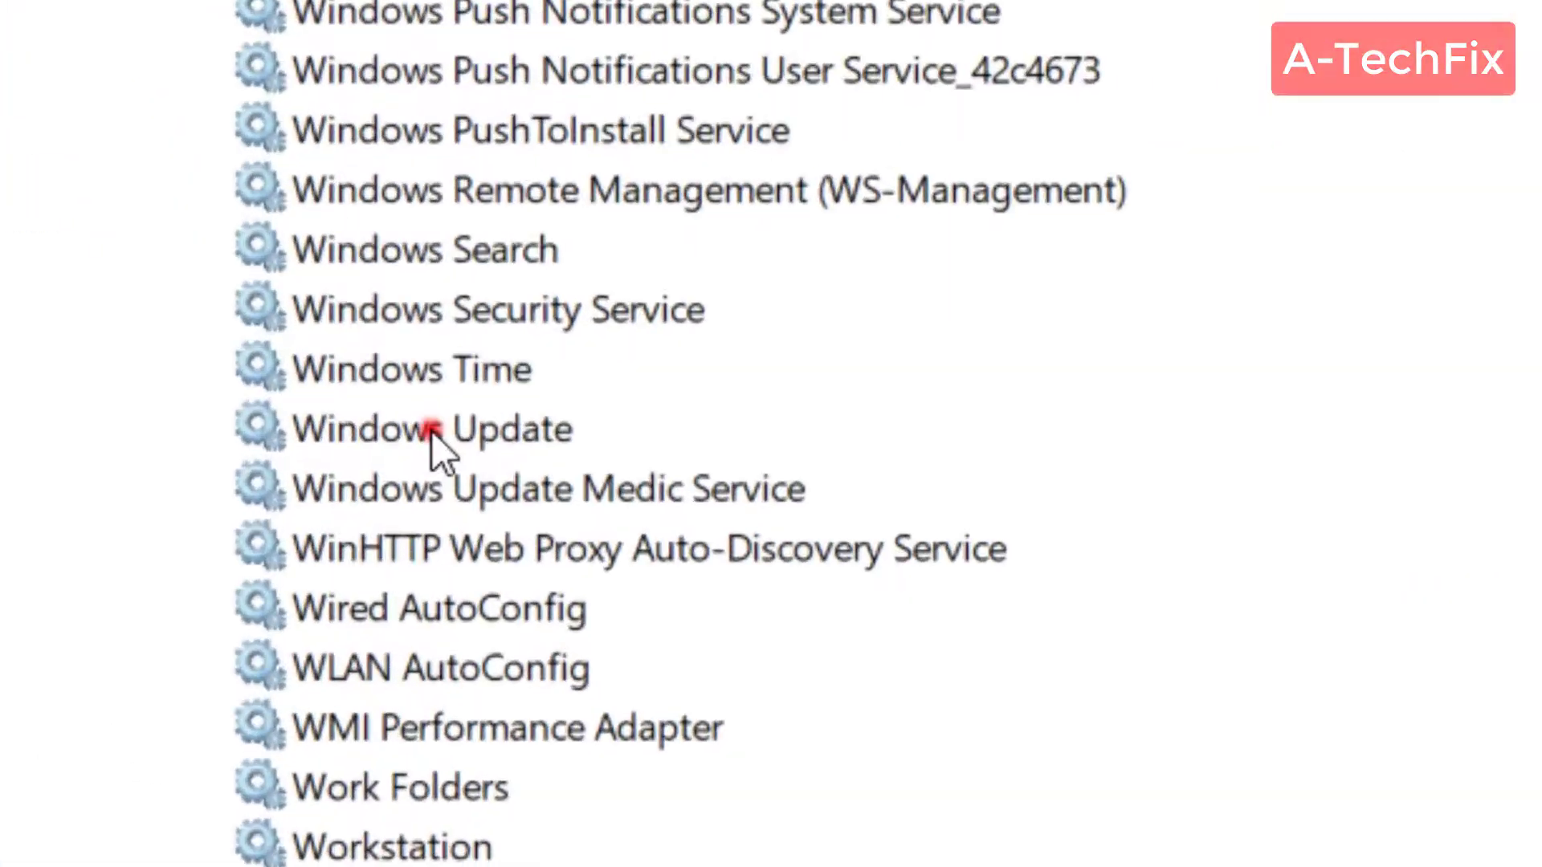
{"action": "left_click", "coordinate": [406, 519]}
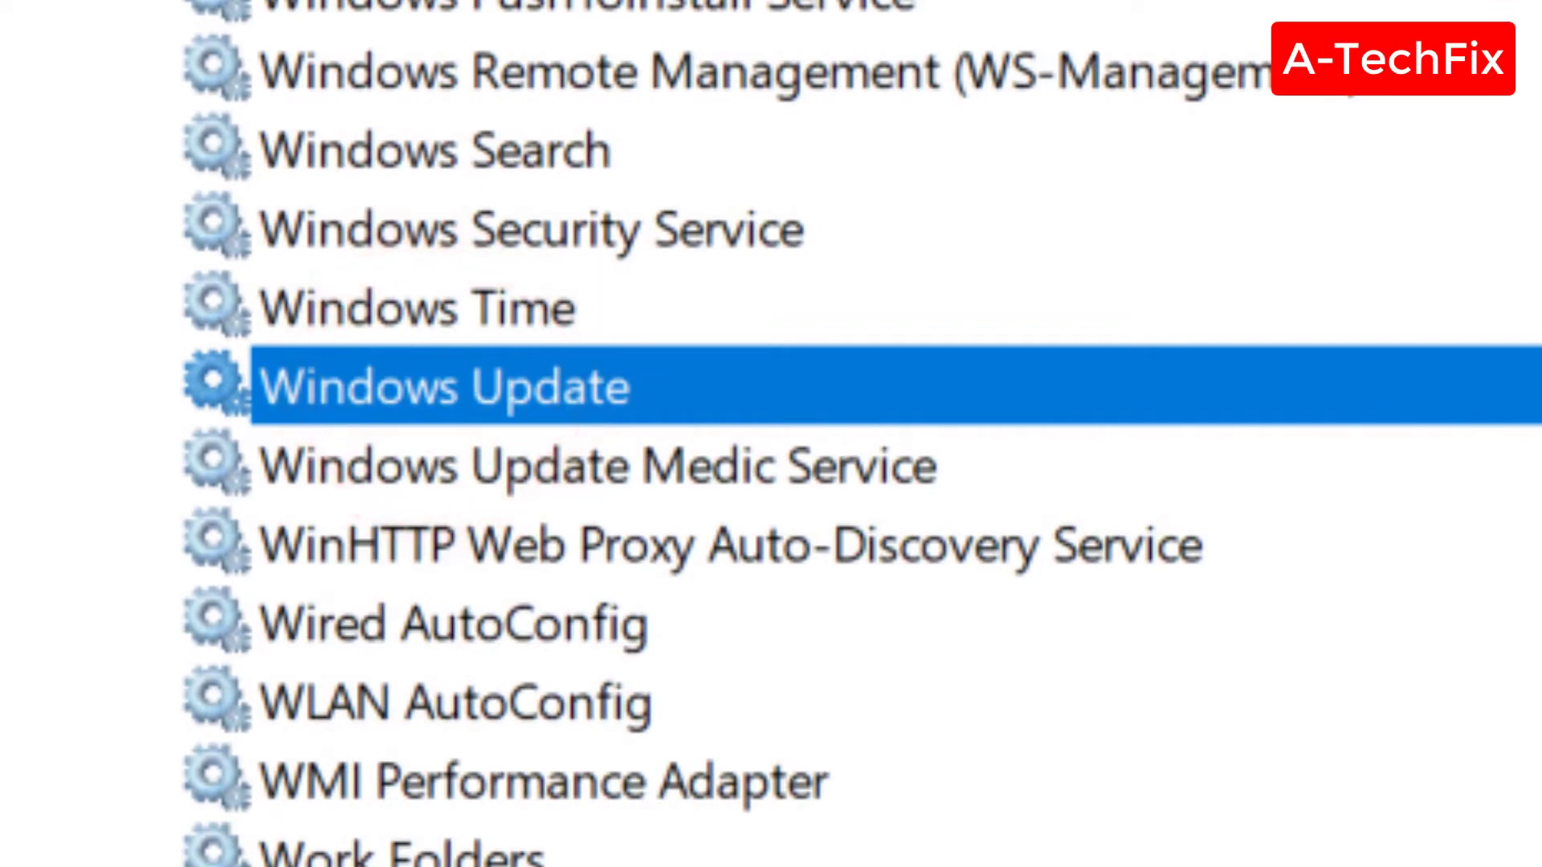
{"action": "right_click", "coordinate": [1510, 391]}
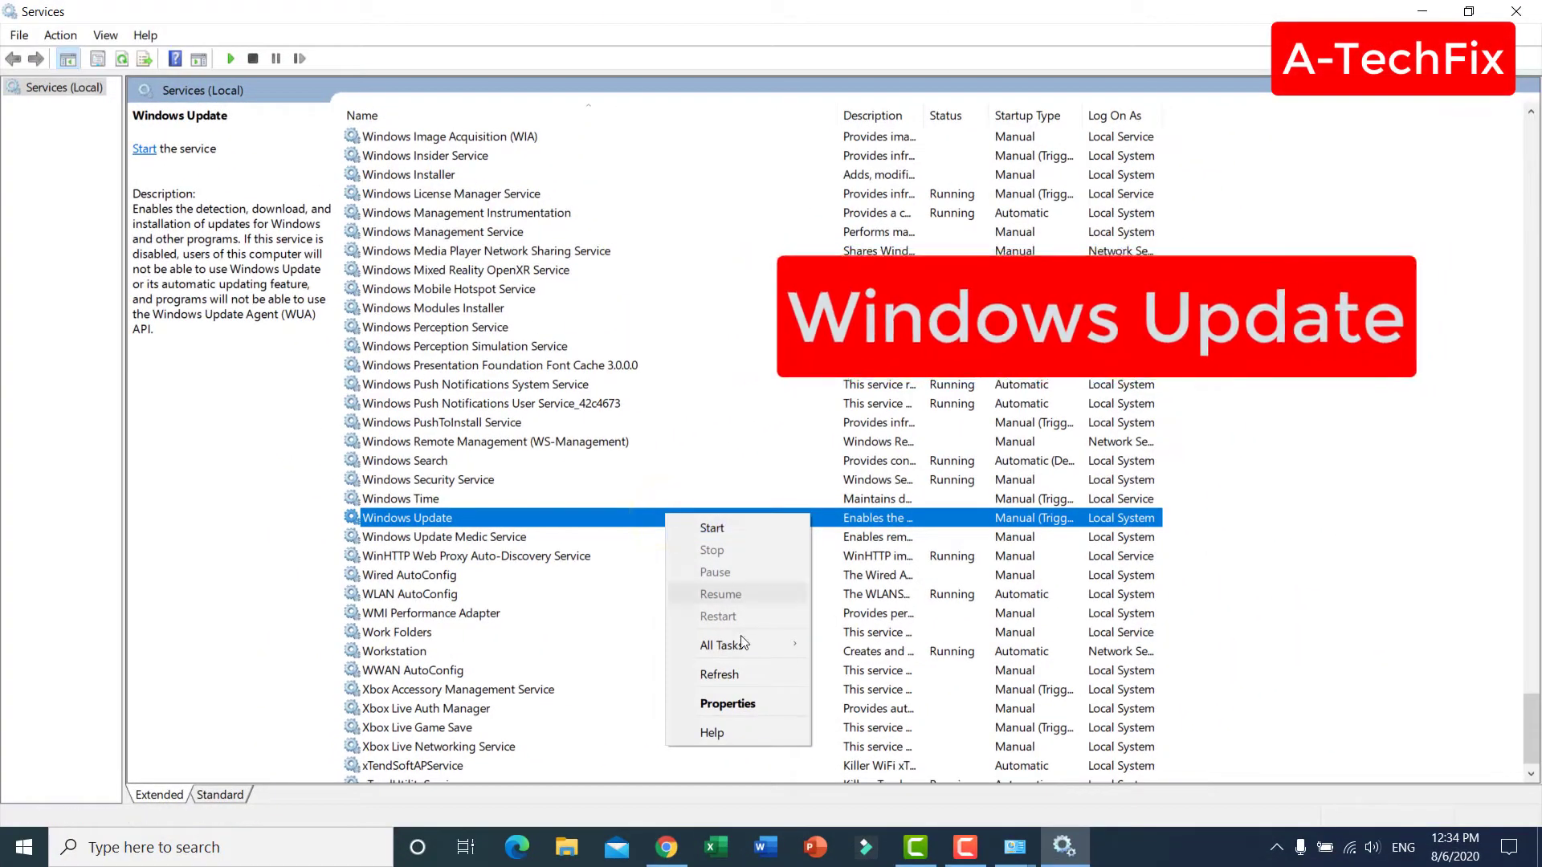
{"action": "left_click", "coordinate": [778, 702]}
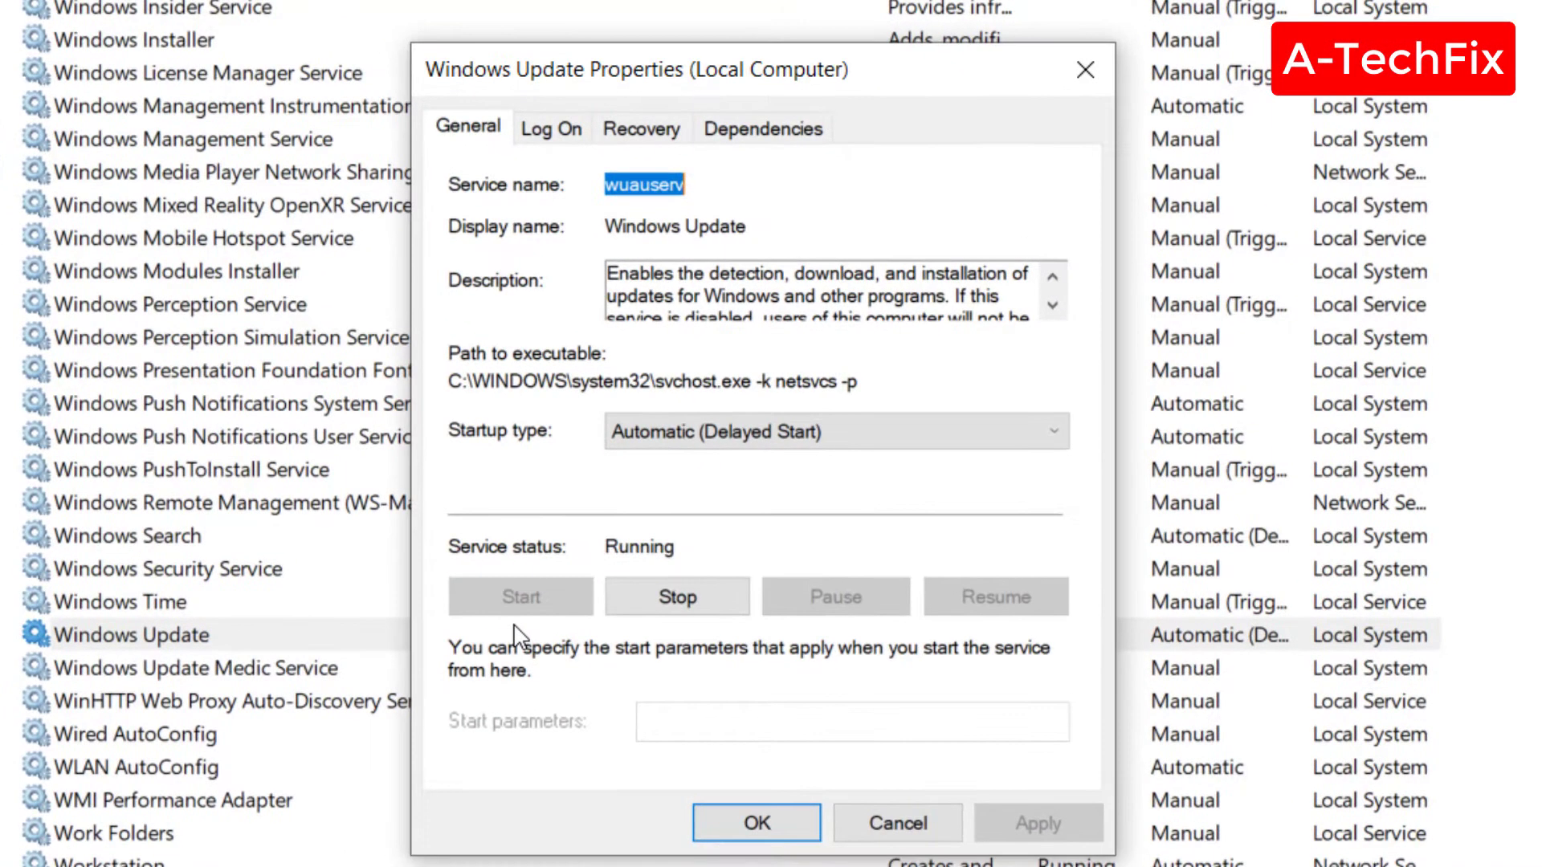
Stop the Windows Update service, set its startup type to Disabled, and apply the change.
{"action": "left_click", "coordinate": [719, 608]}
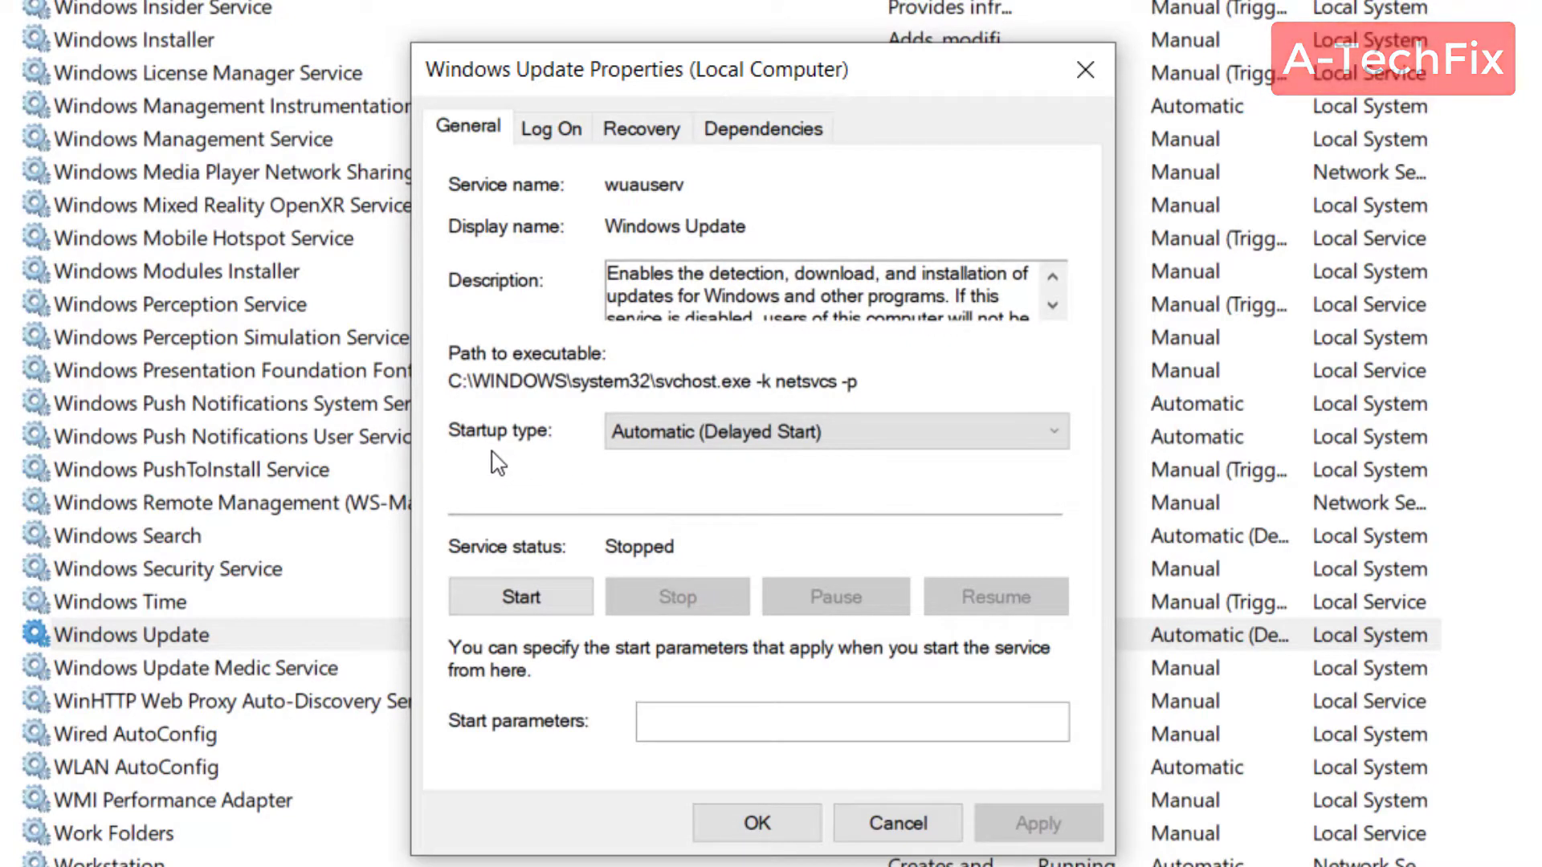
{"action": "left_click", "coordinate": [973, 440]}
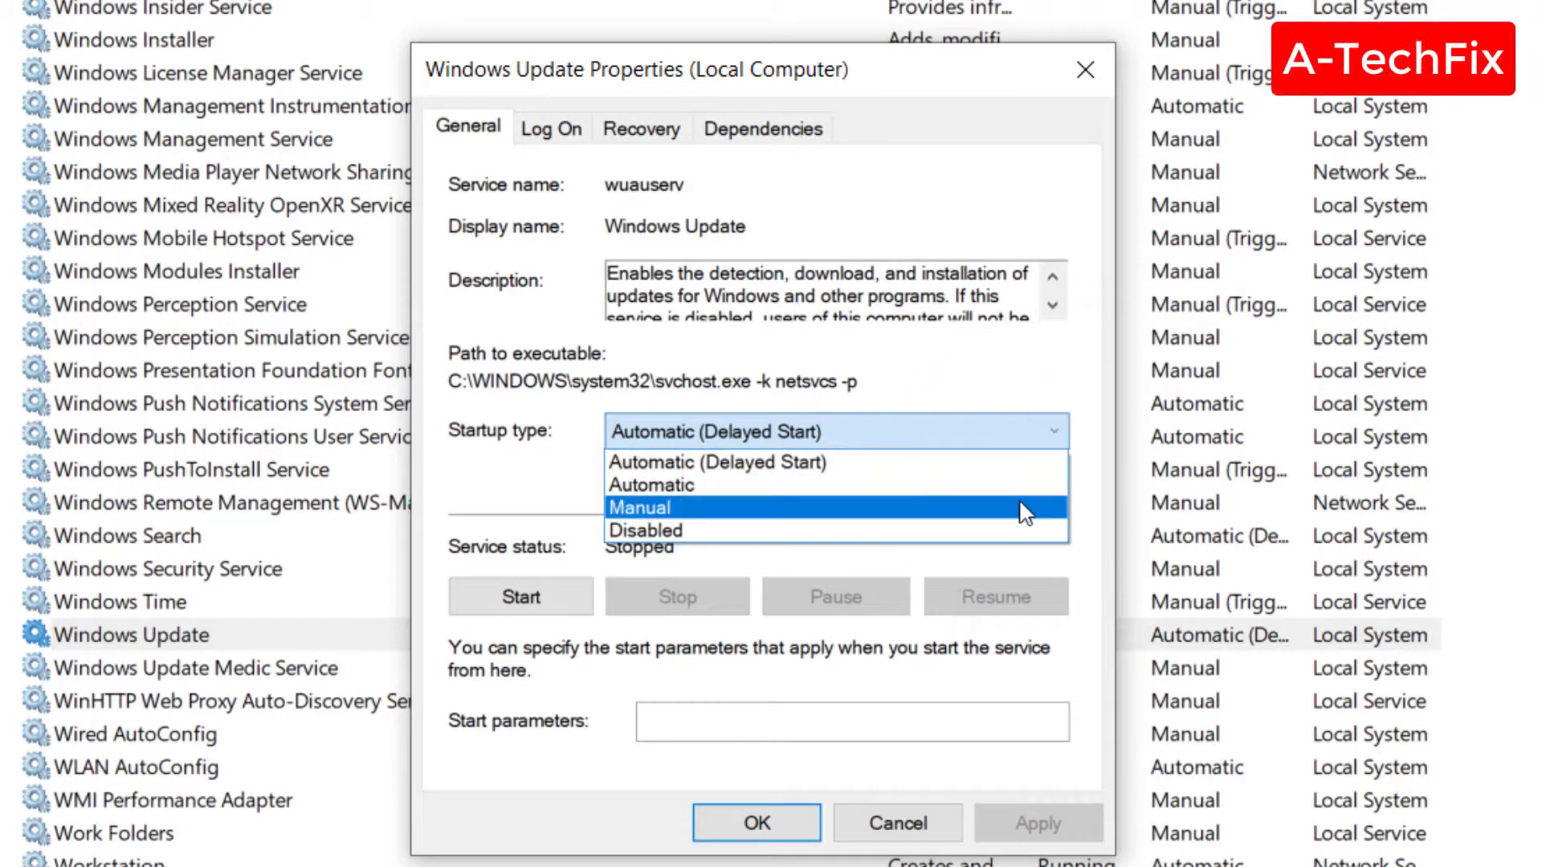
{"action": "left_click", "coordinate": [983, 526]}
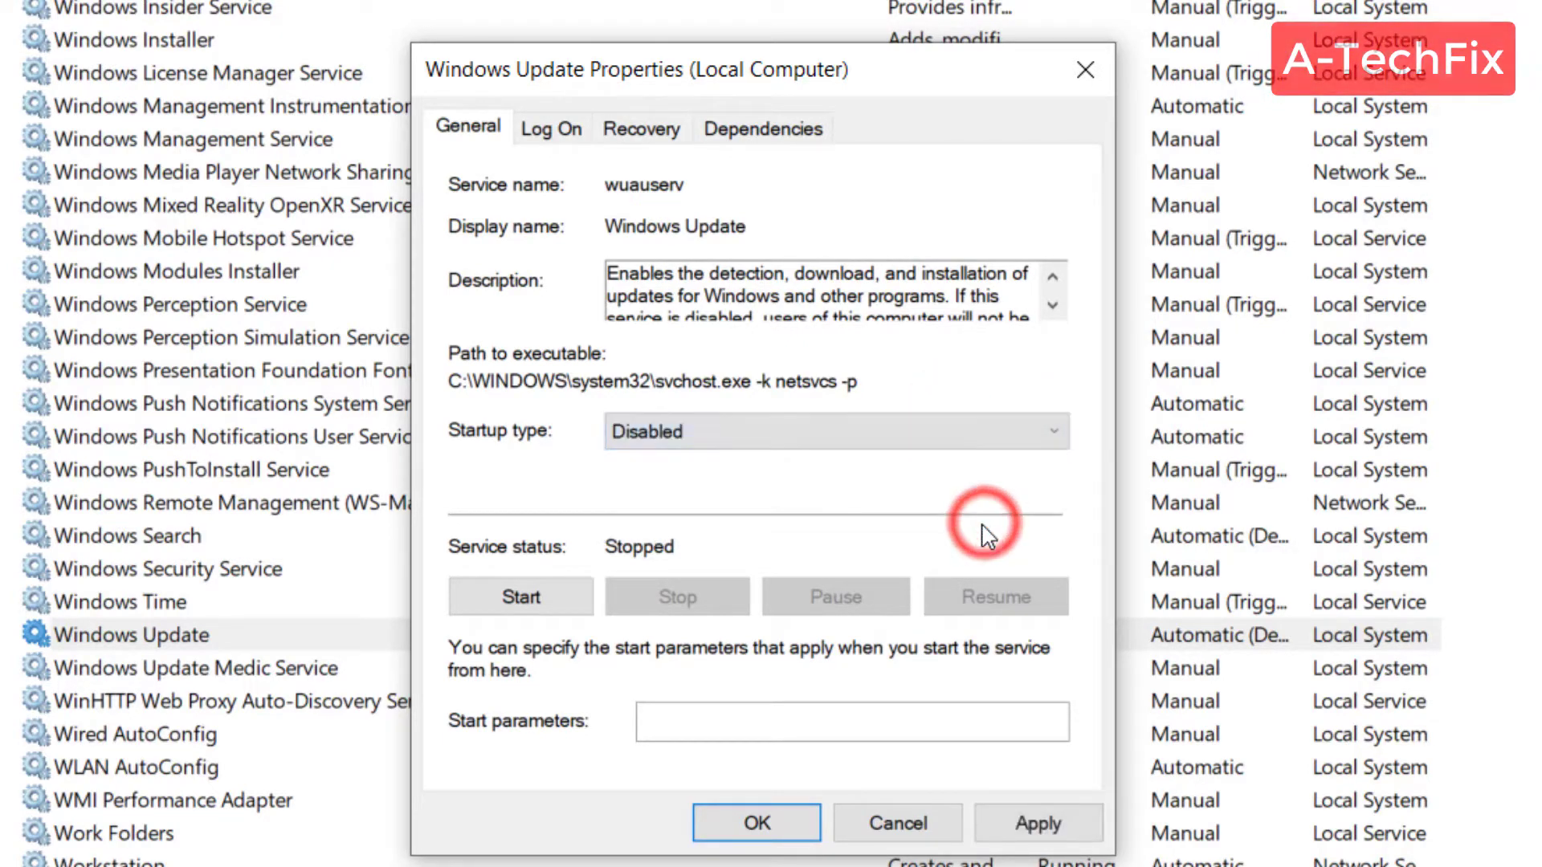
{"action": "left_click", "coordinate": [1080, 823]}
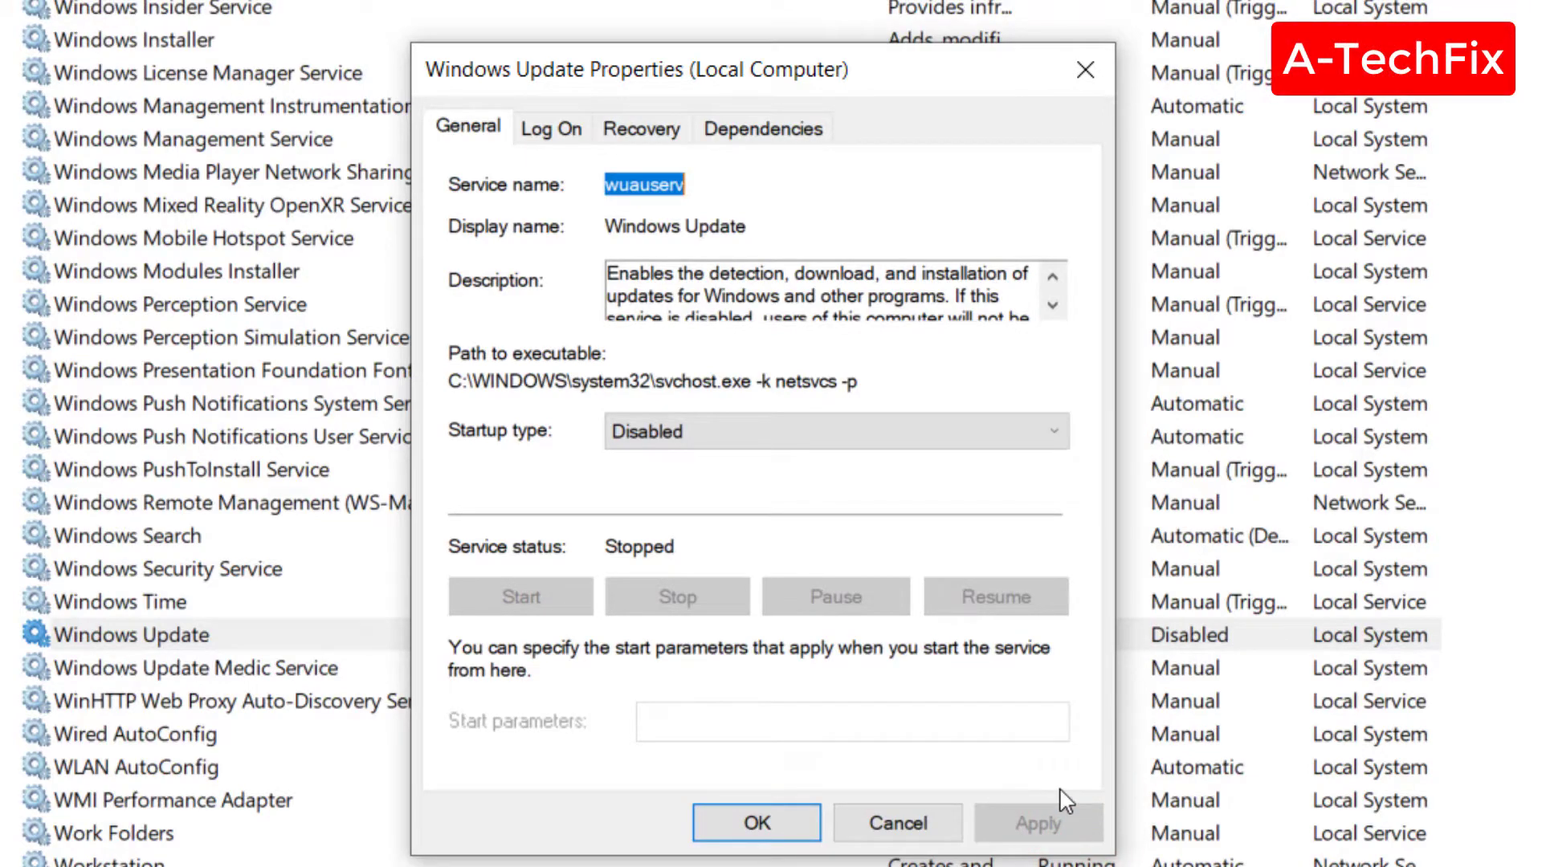
{"action": "left_click", "coordinate": [794, 828]}
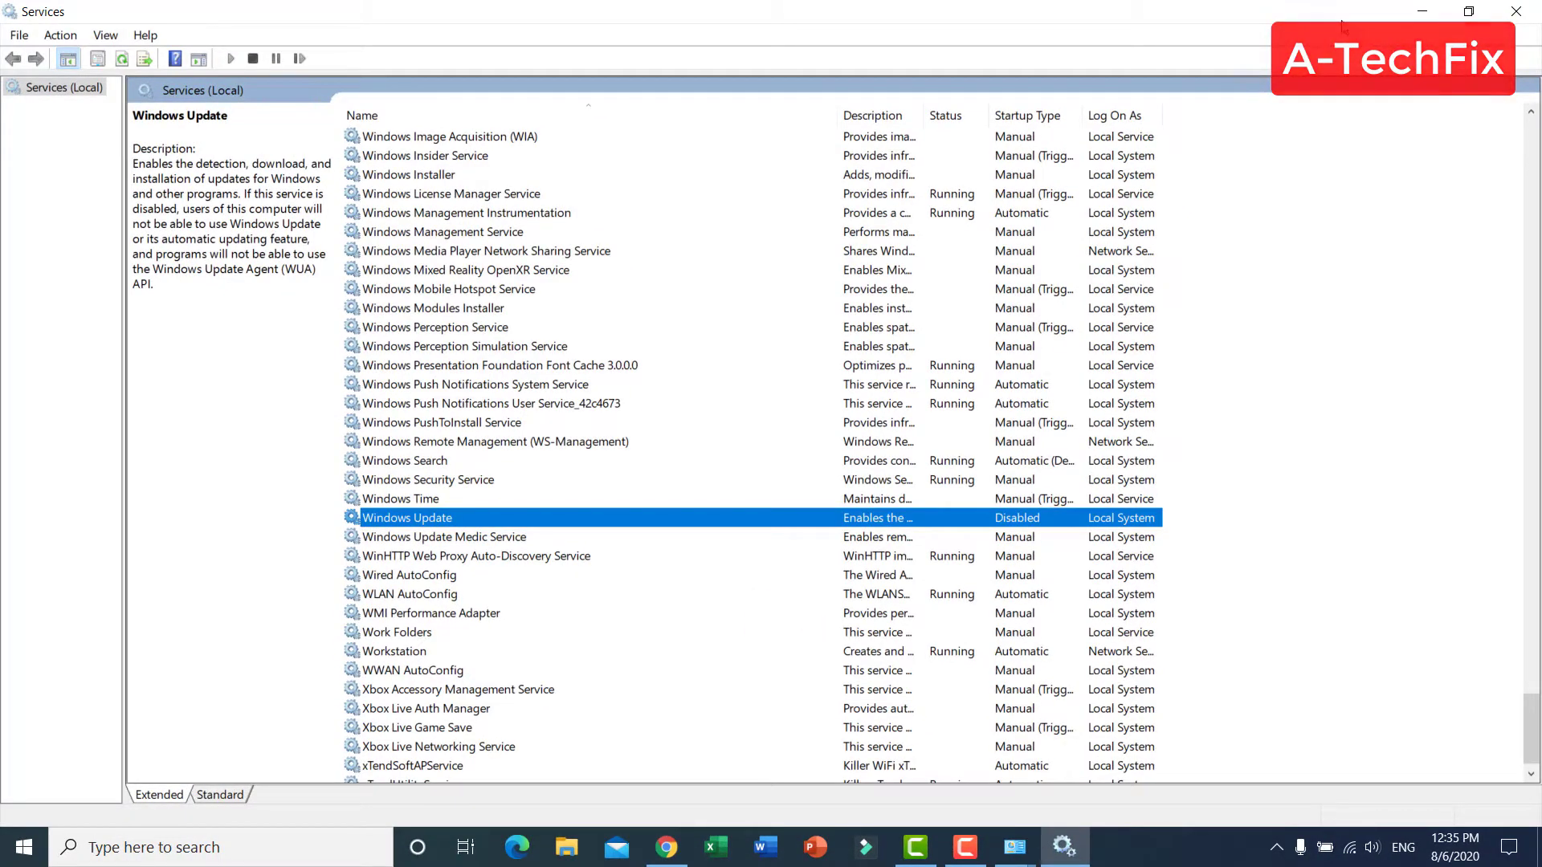
Close the Services console and the remaining Administrative Tools and Control Panel windows.
{"action": "left_click", "coordinate": [1524, 13]}
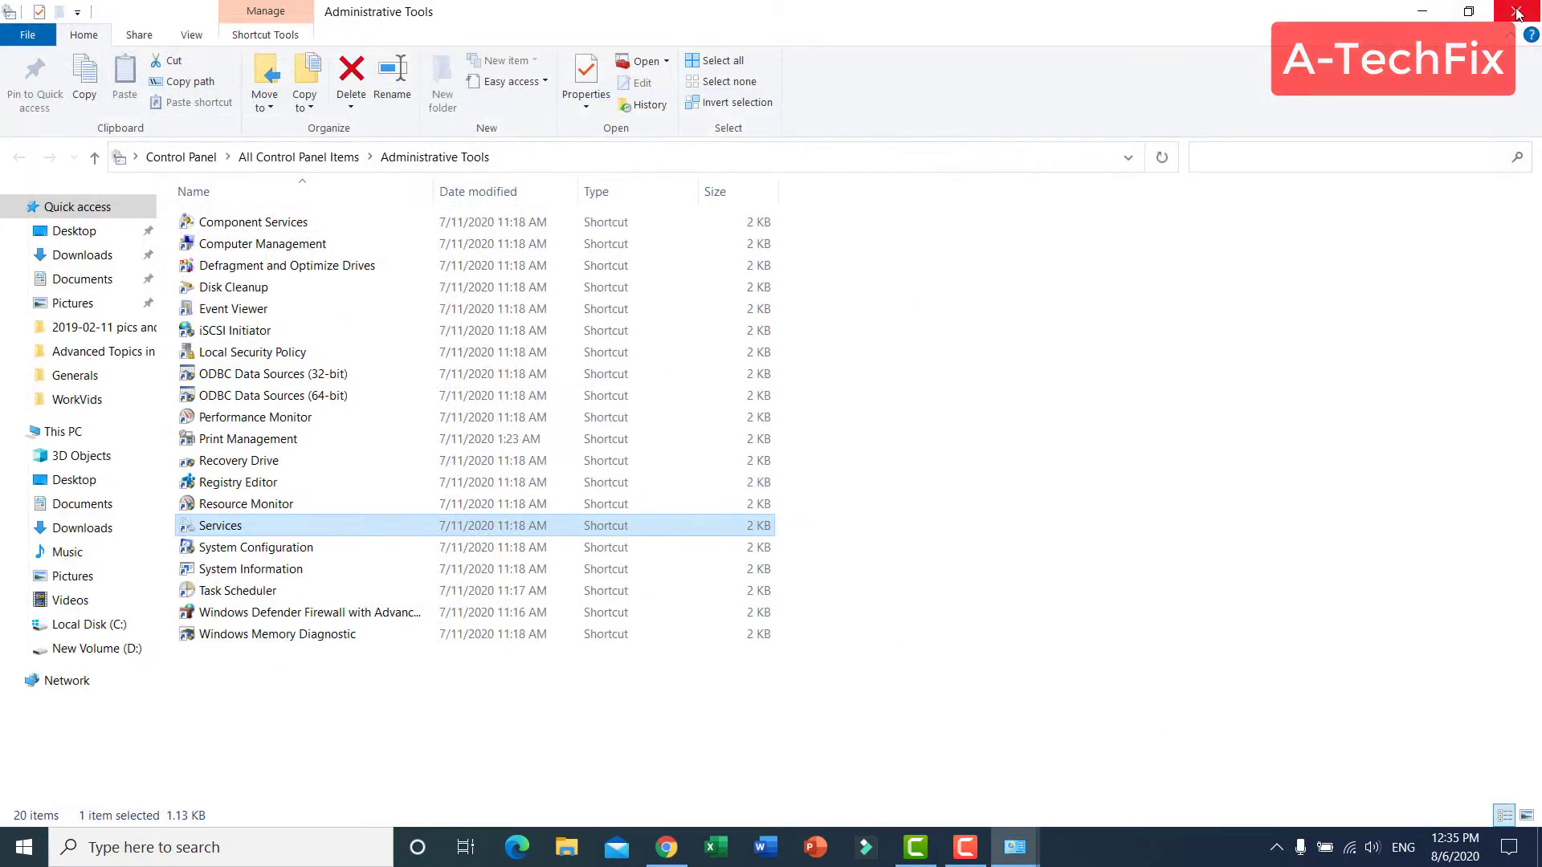
{"action": "left_click", "coordinate": [1518, 14]}
{"action": "left_click", "coordinate": [1518, 11]}
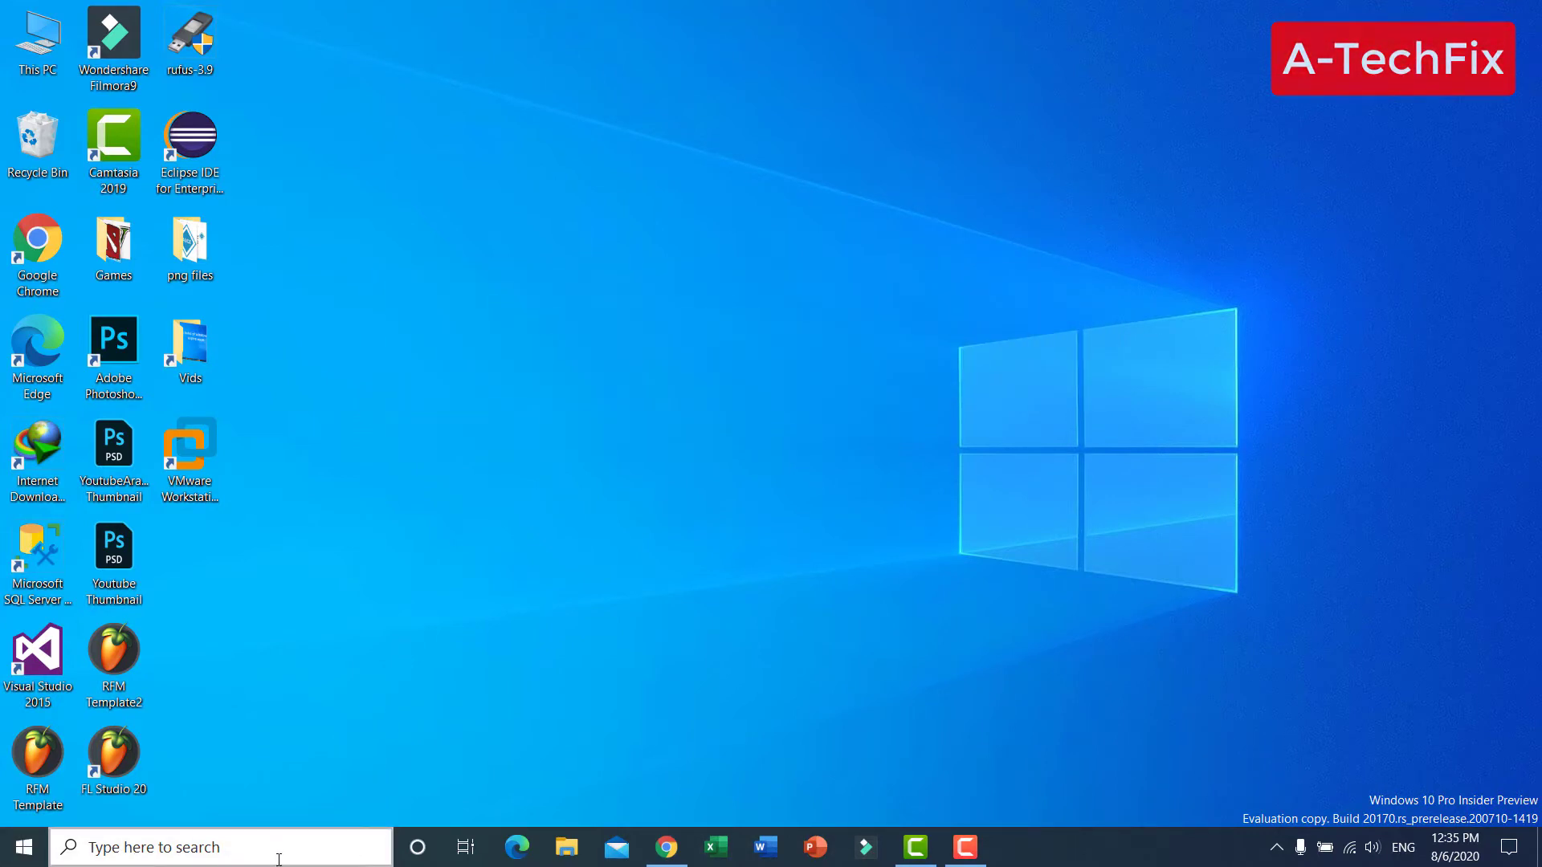
Launch the Local Group Policy Editor by running gpedit.msc from the Run dialog, and maximize its window.
{"action": "left_click", "coordinate": [324, 853]}
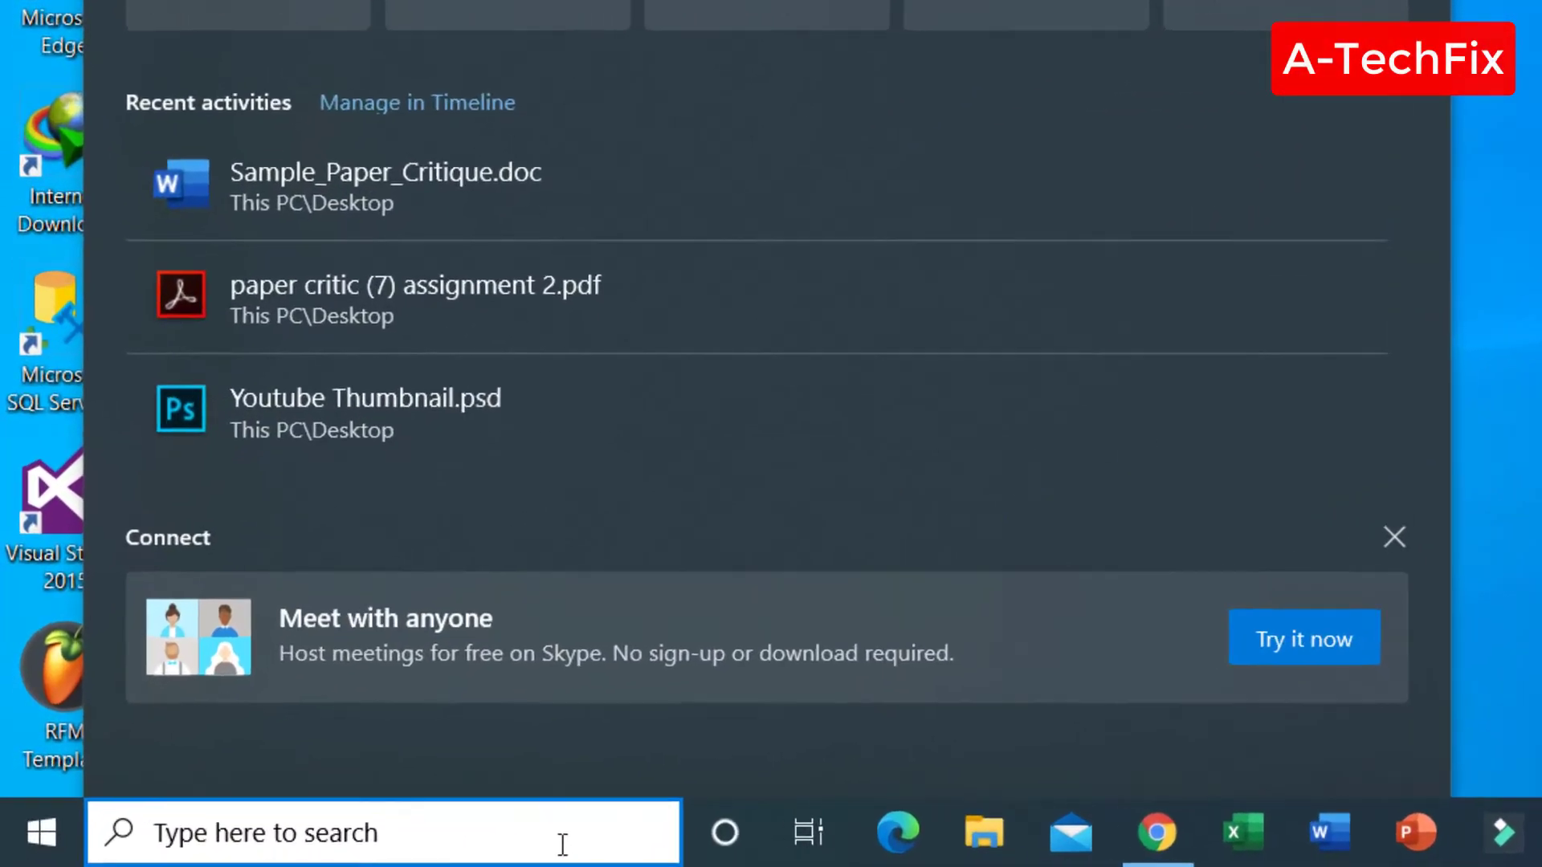
{"action": "type", "text": "run"}
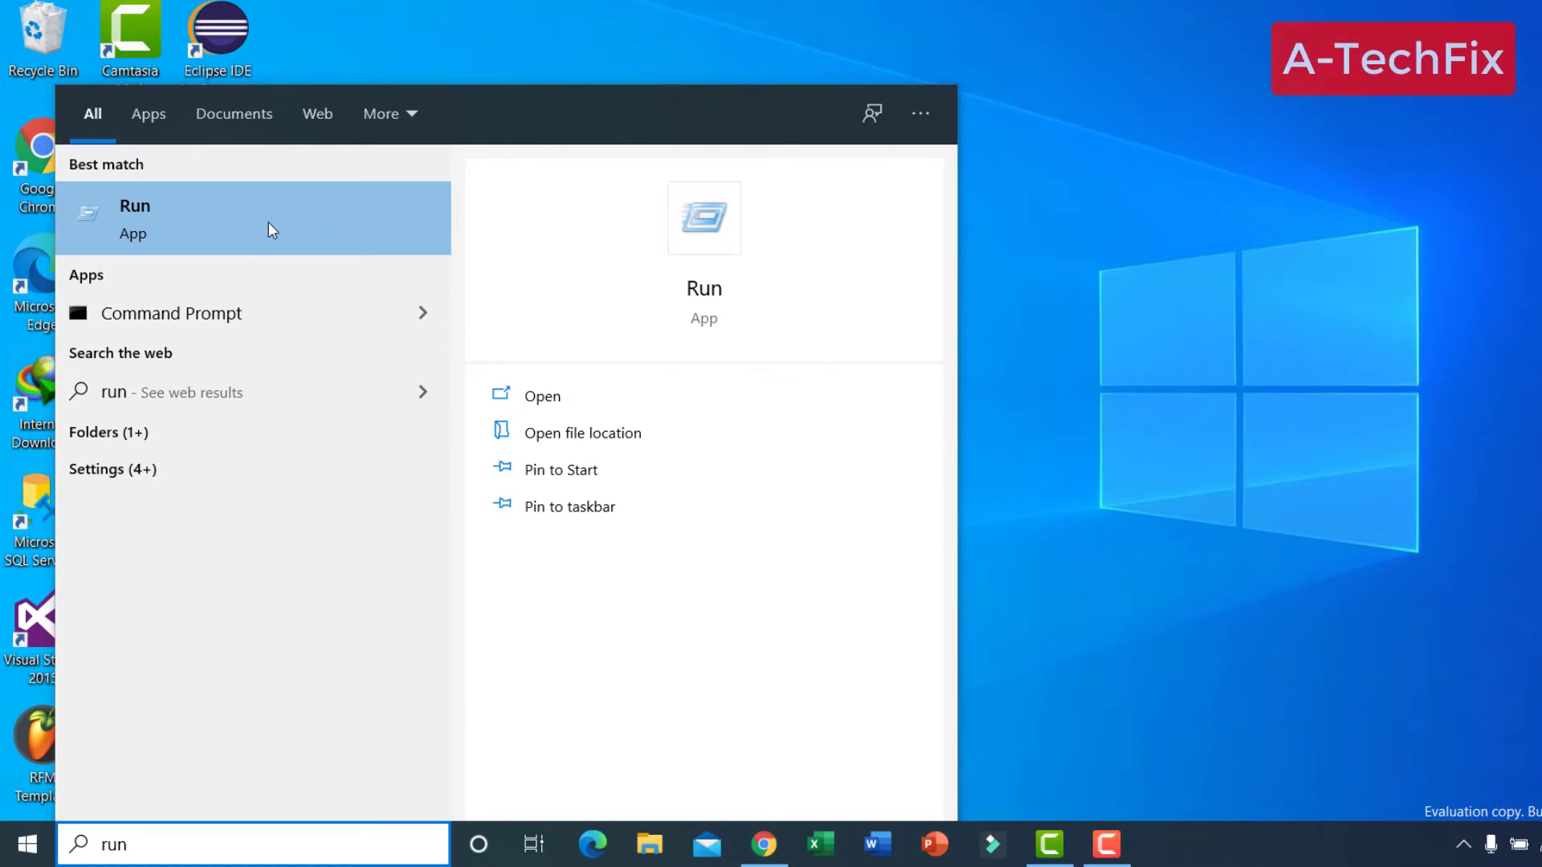
{"action": "left_click", "coordinate": [272, 229]}
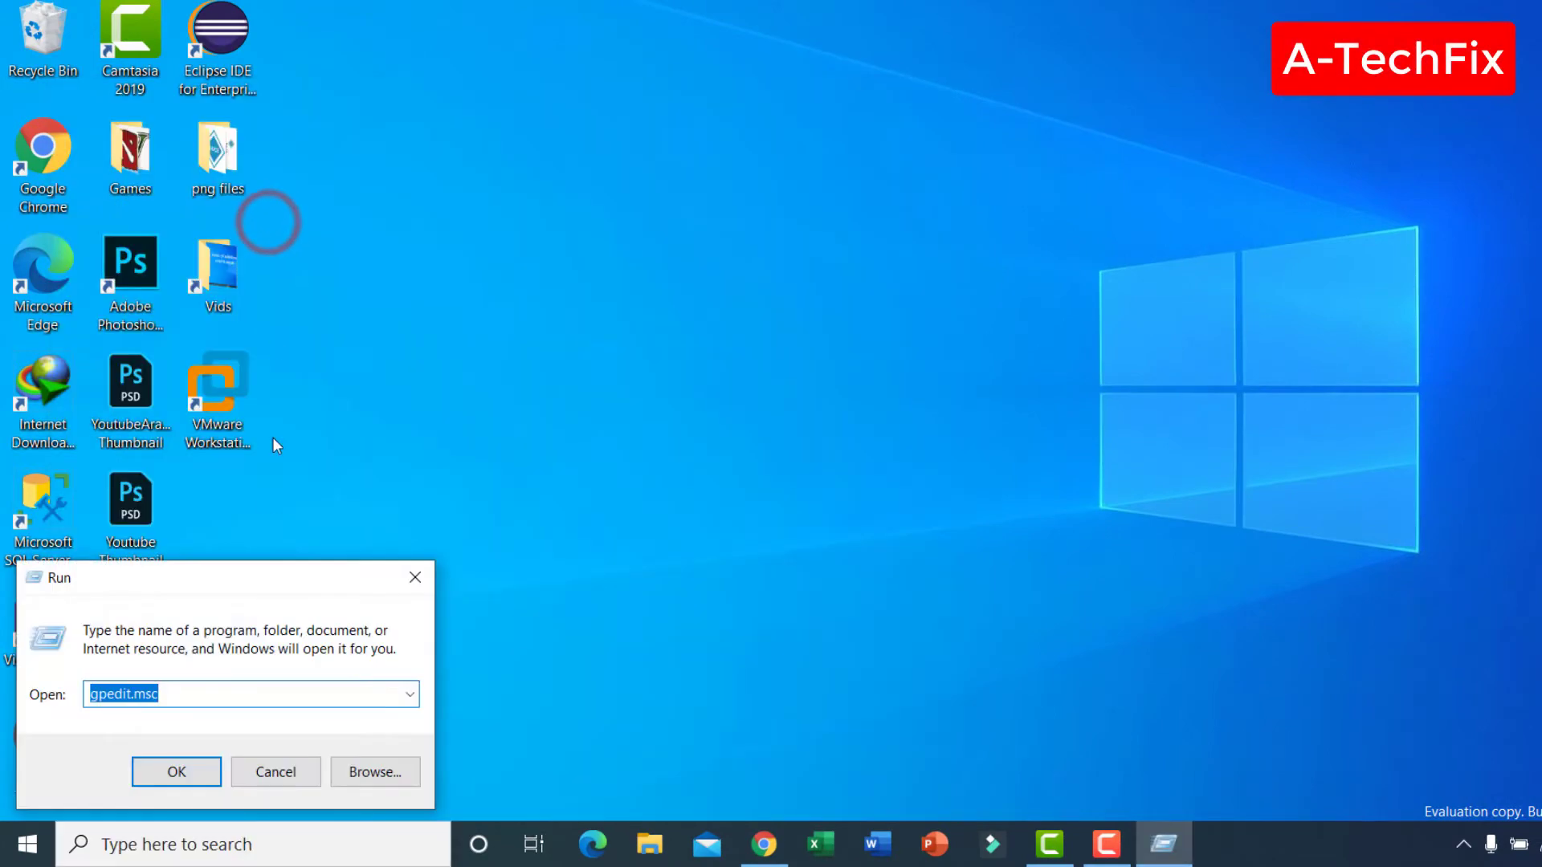
{"action": "key", "text": "BackSpace"}
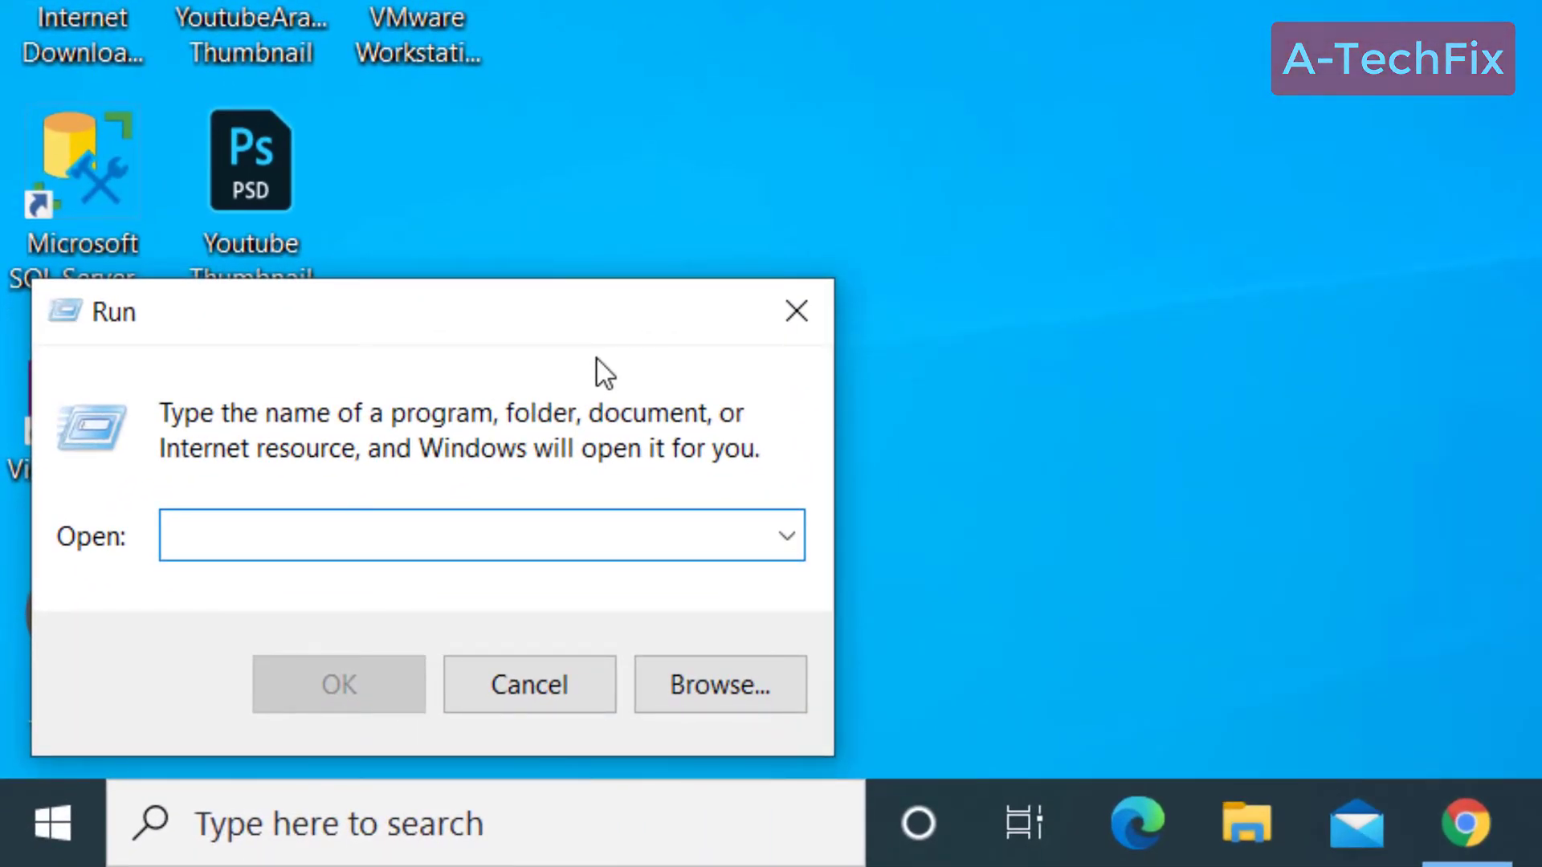
{"action": "type", "text": "gp"}
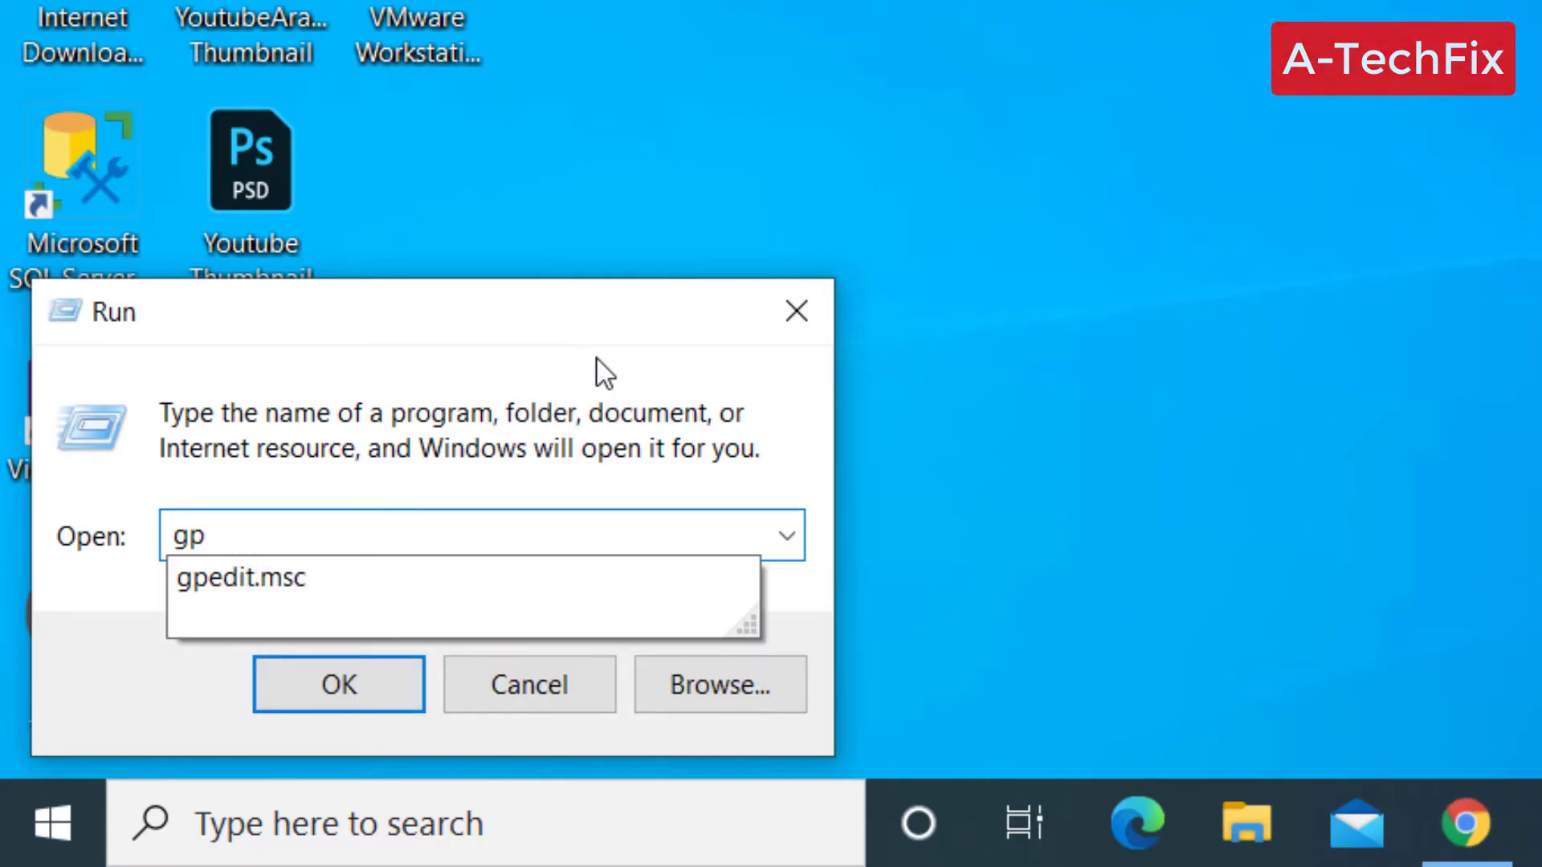
{"action": "type", "text": "edit"}
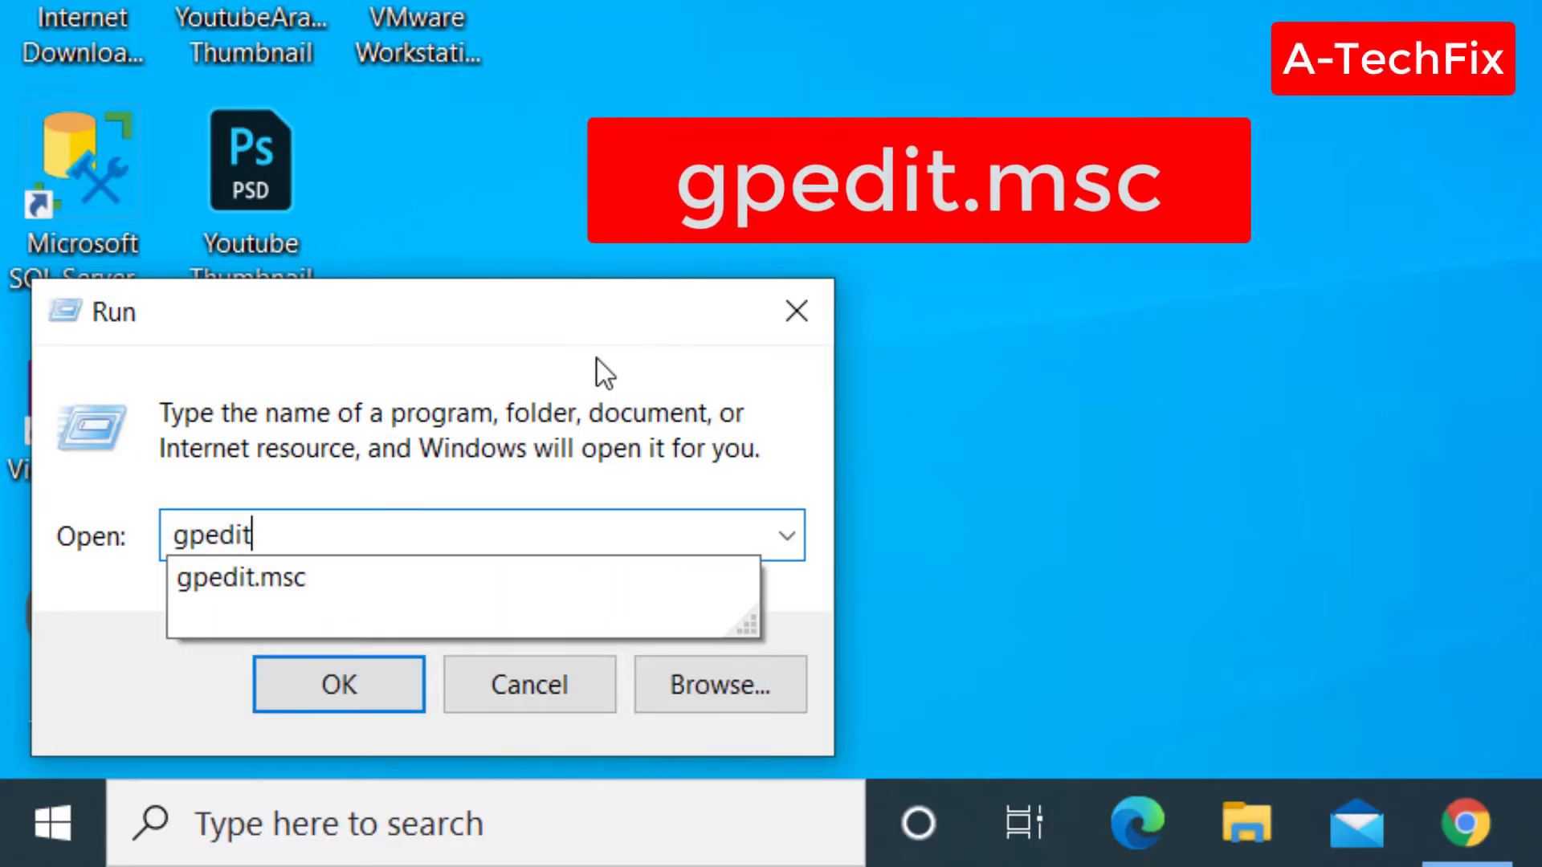
{"action": "type", "text": ".msc"}
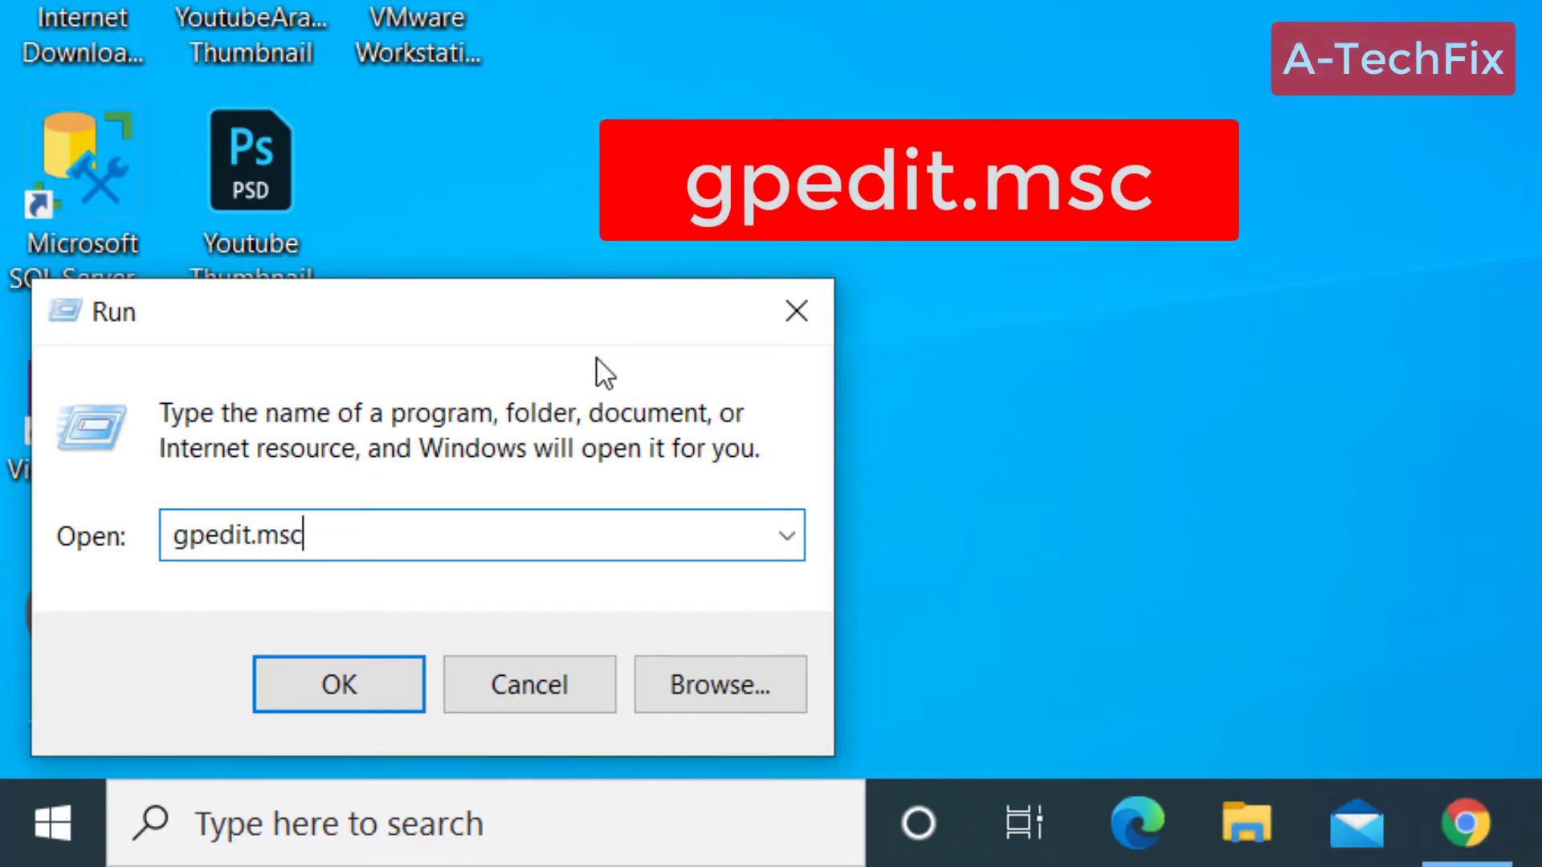
{"action": "key", "text": "Return"}
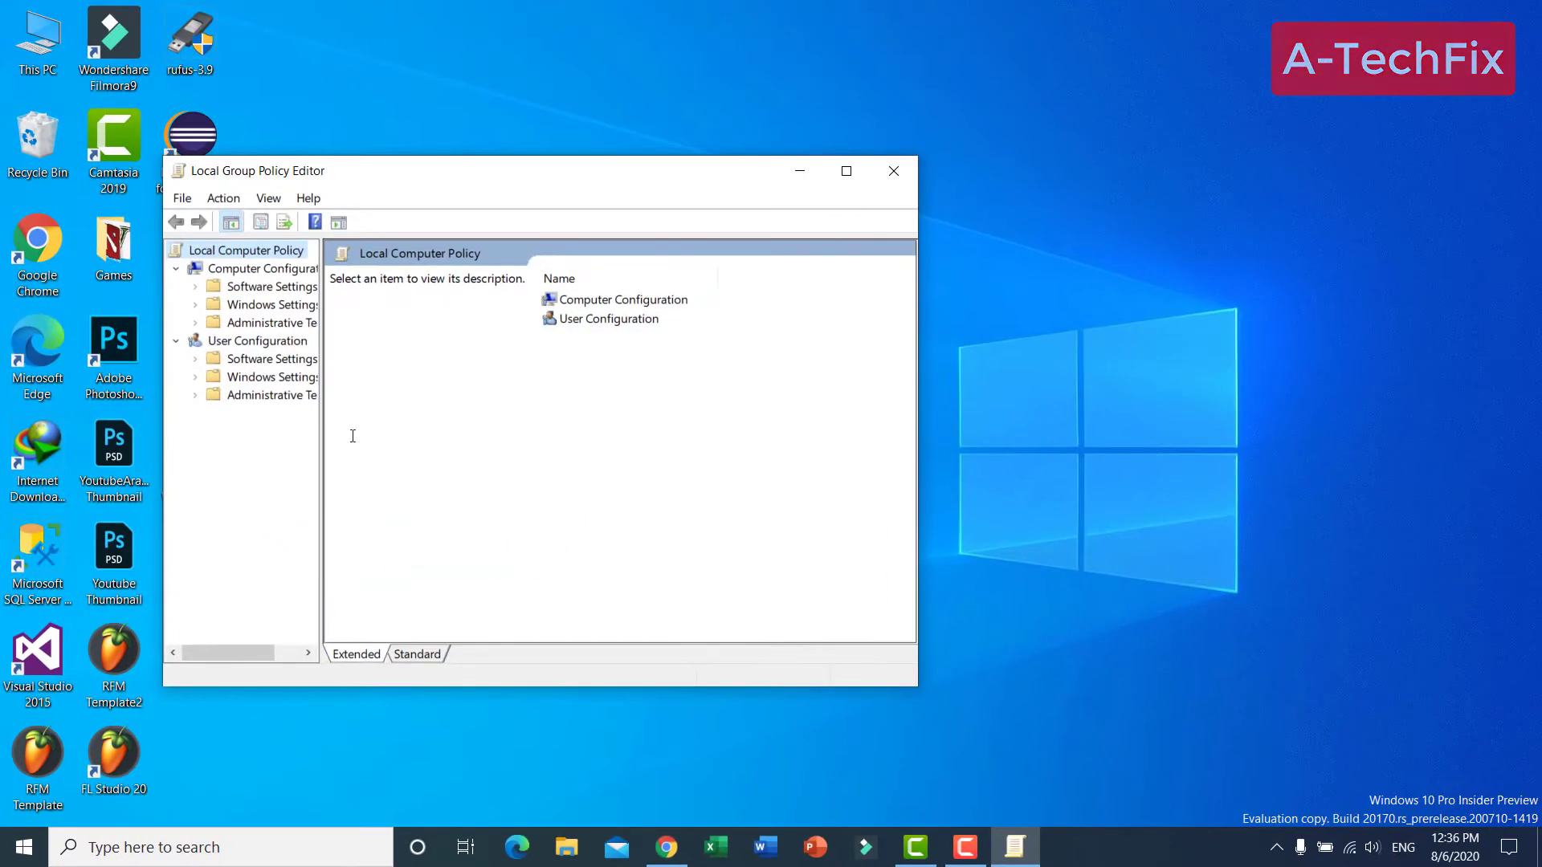
{"action": "left_click", "coordinate": [851, 172]}
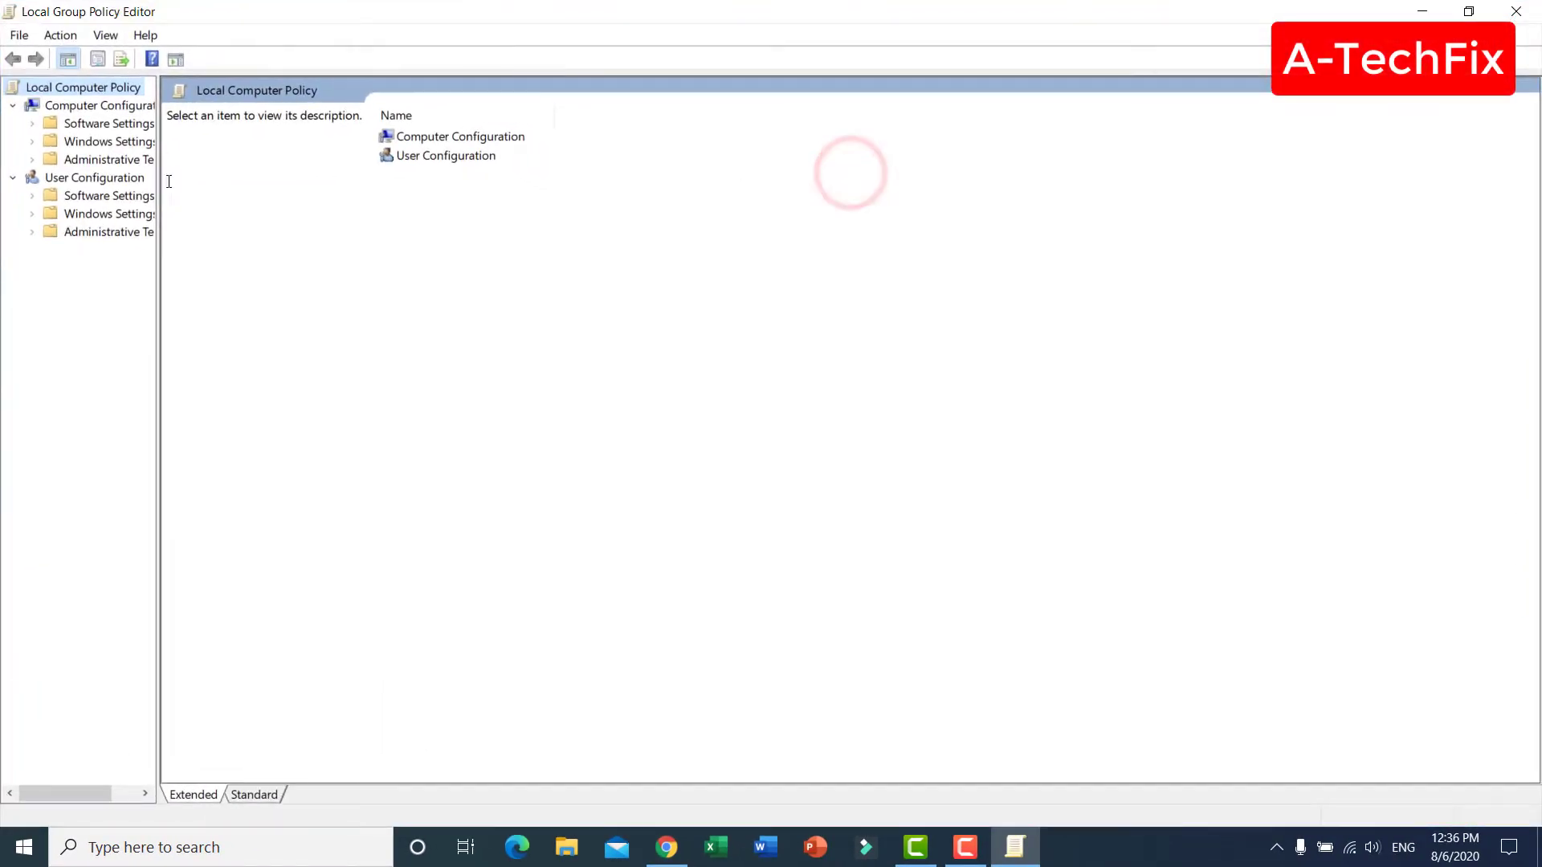
Widen the console tree pane and expand Administrative Templates and its Windows Components folder under Computer Configuration.
{"action": "left_click_drag", "start_coordinate": [158, 181], "coordinate": [377, 207]}
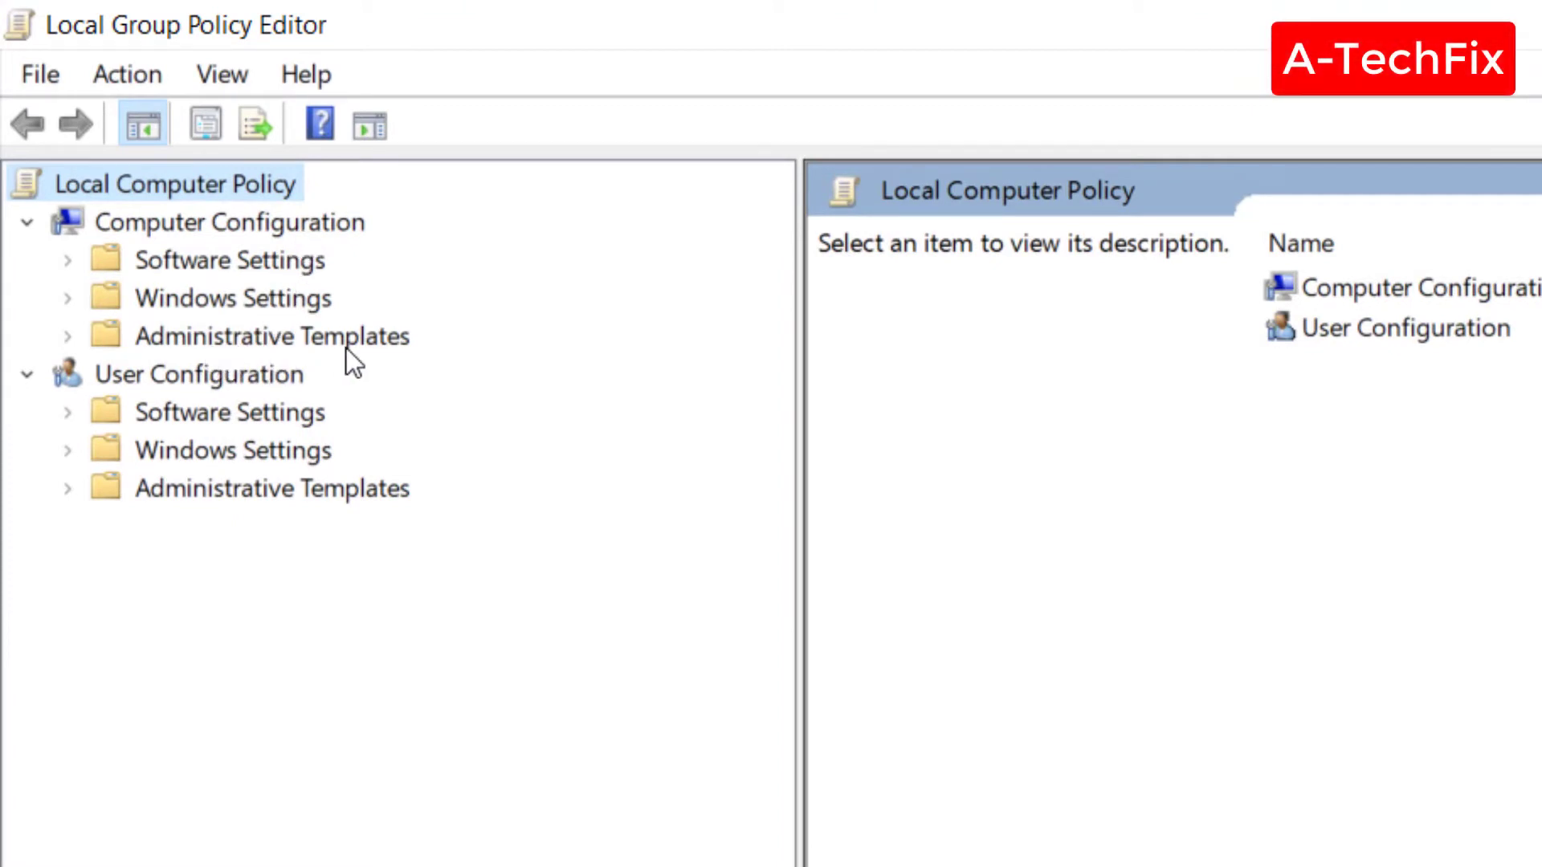
{"action": "left_click", "coordinate": [68, 335]}
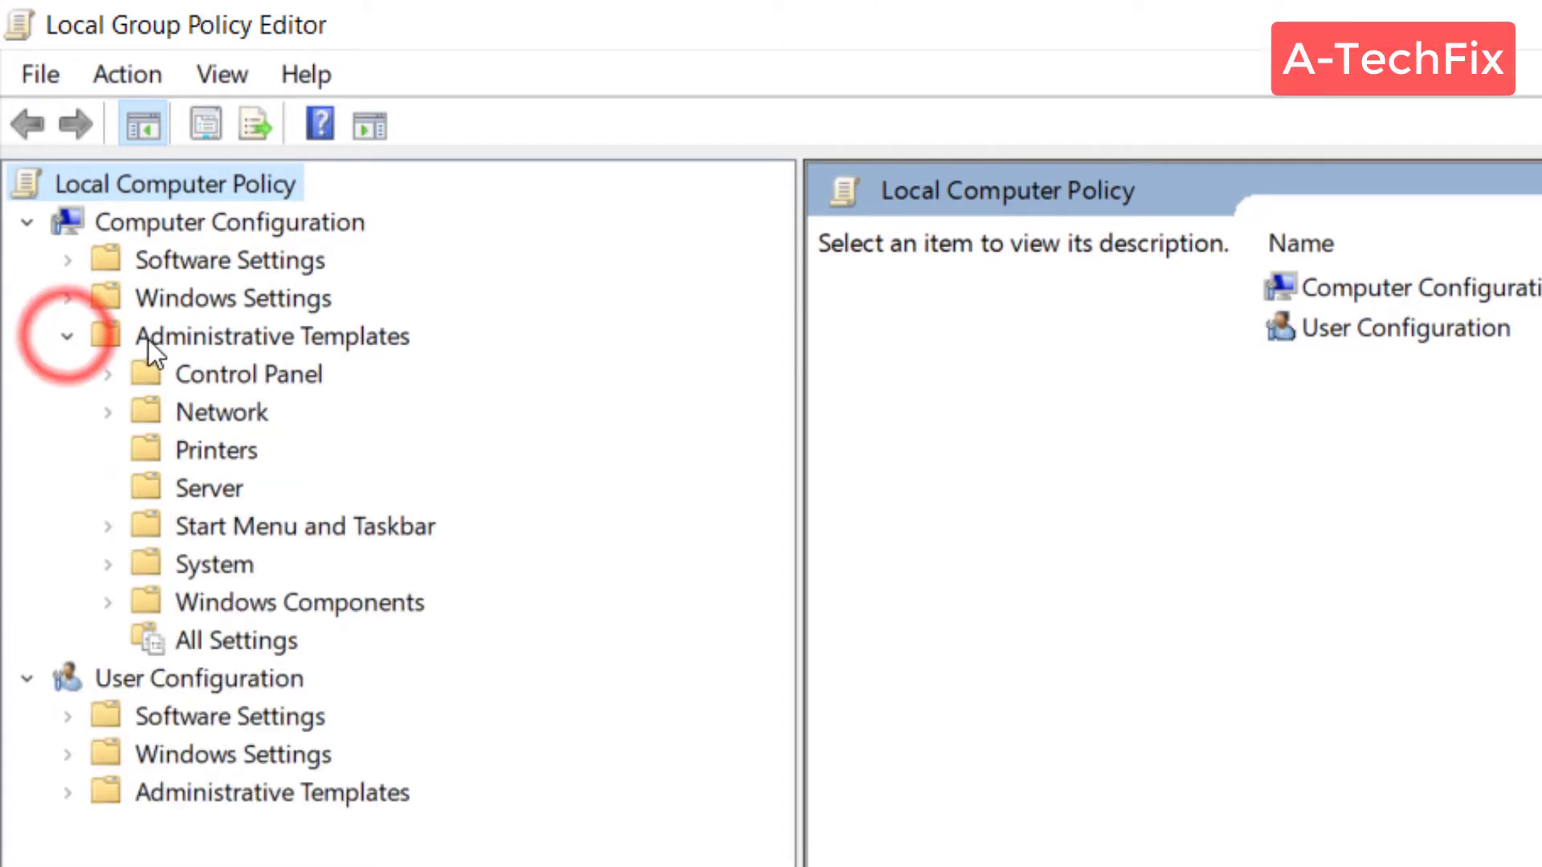
{"action": "left_click", "coordinate": [218, 340]}
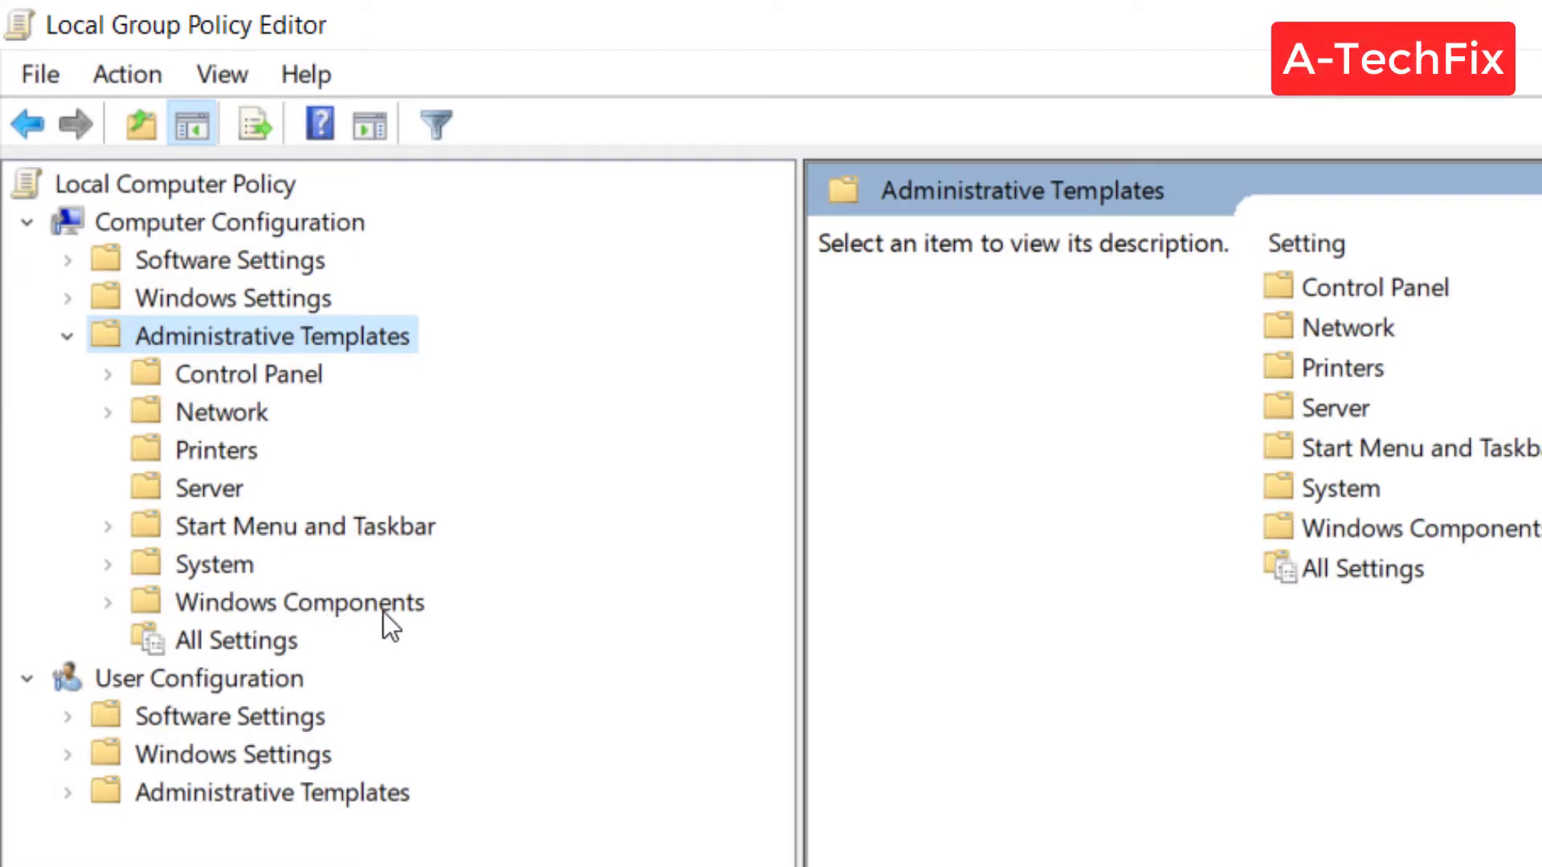
{"action": "left_click", "coordinate": [119, 604]}
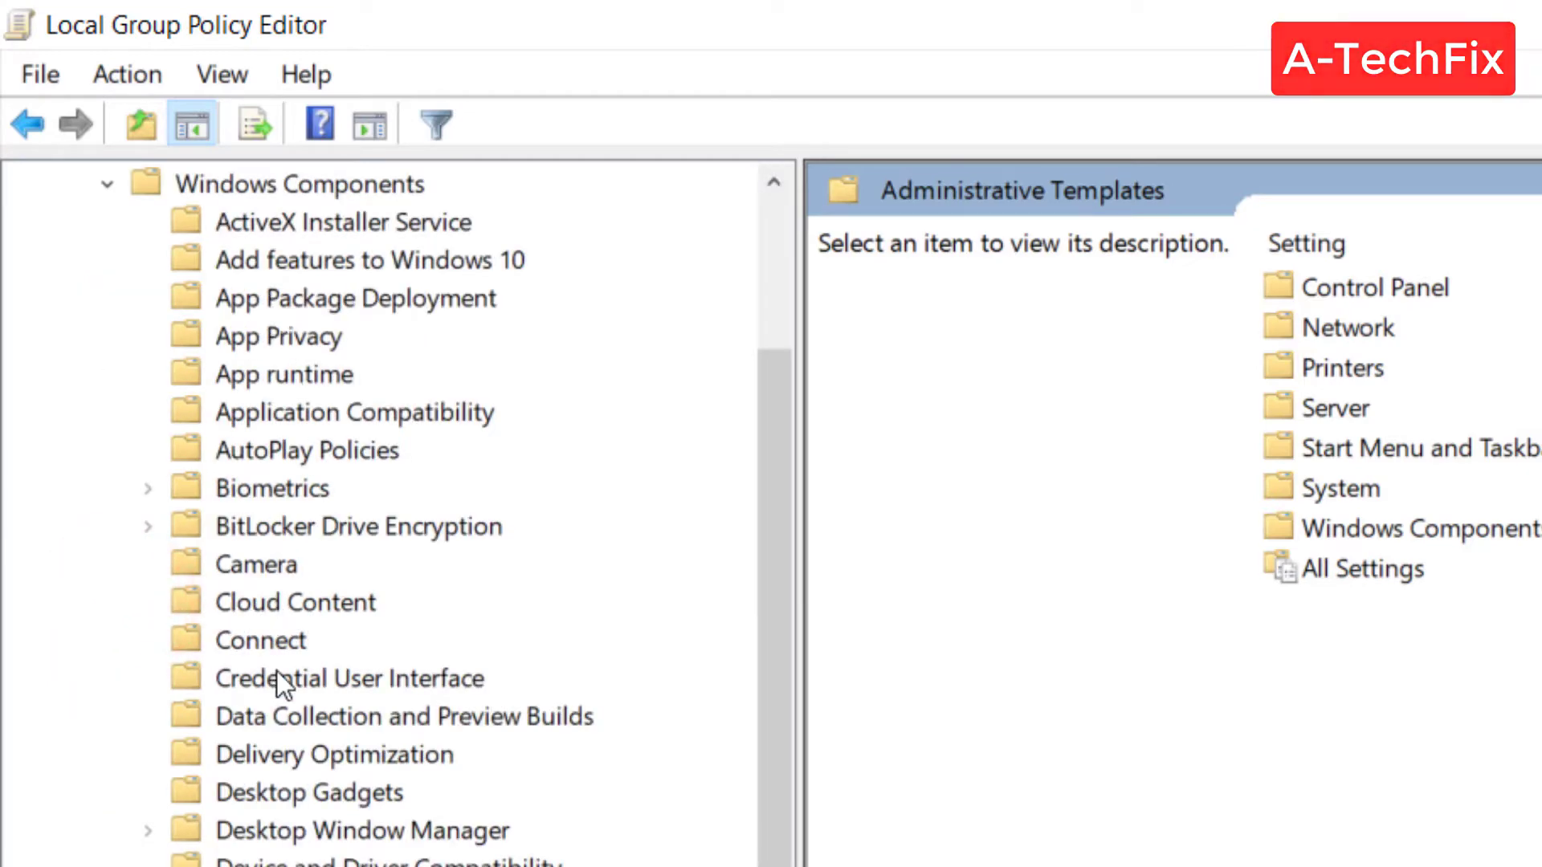
Show the settings of the Windows Update folder within Windows Components.
{"action": "scroll", "coordinate": [273, 791], "scroll_direction": "down", "scroll_amount": 1}
{"action": "left_click", "coordinate": [278, 800]}
{"action": "scroll", "coordinate": [278, 803], "scroll_direction": "down", "scroll_amount": 4}
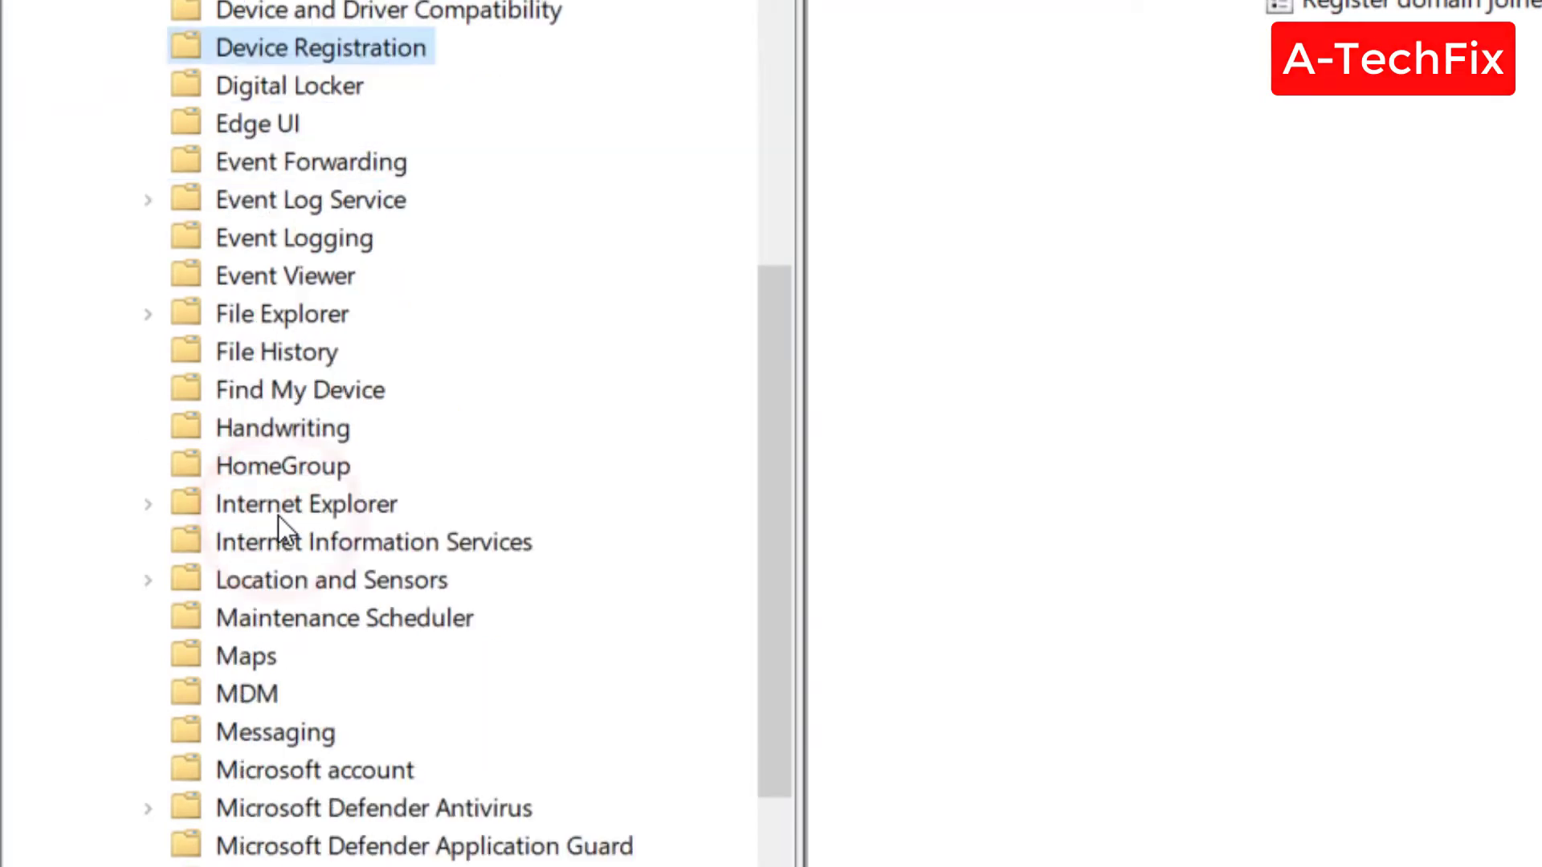
{"action": "scroll", "coordinate": [277, 516], "scroll_direction": "down", "scroll_amount": 4}
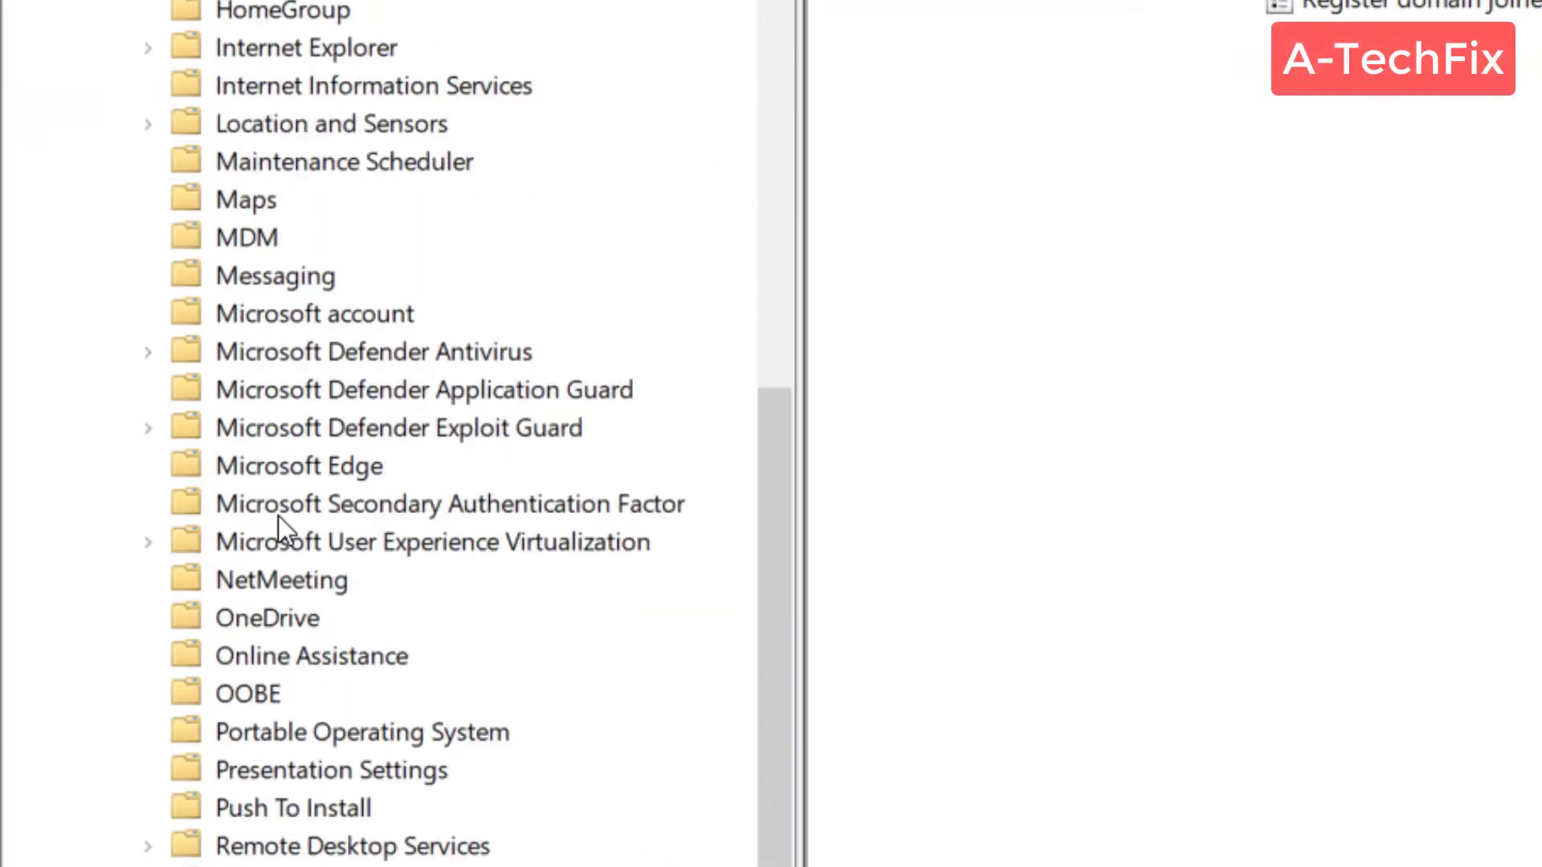
{"action": "scroll", "coordinate": [278, 523], "scroll_direction": "down", "scroll_amount": 3}
{"action": "scroll", "coordinate": [278, 523], "scroll_direction": "down", "scroll_amount": 1}
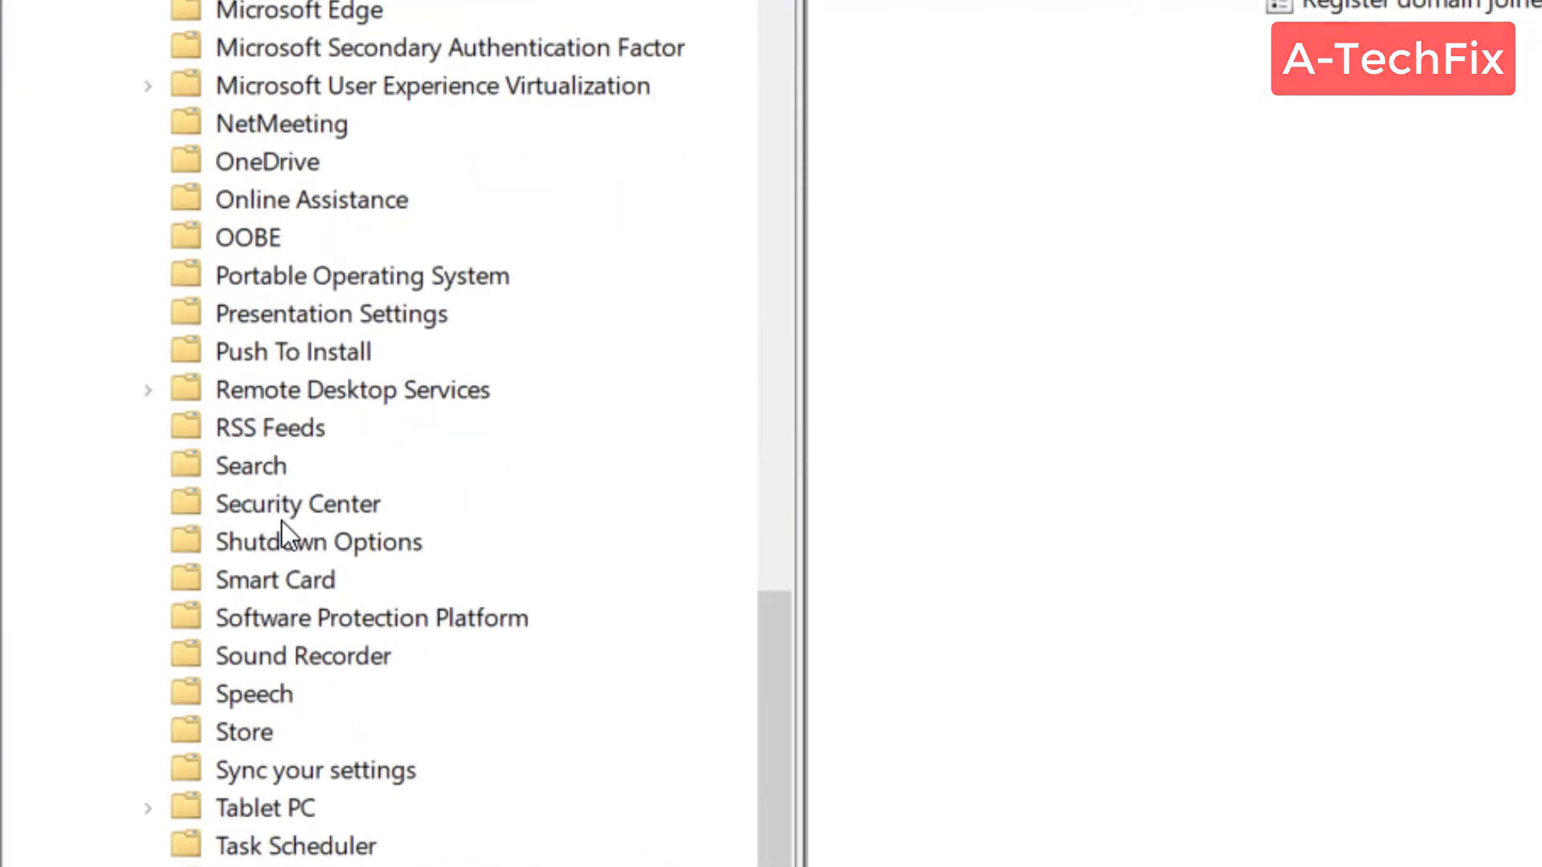
{"action": "scroll", "coordinate": [282, 522], "scroll_direction": "down", "scroll_amount": 4}
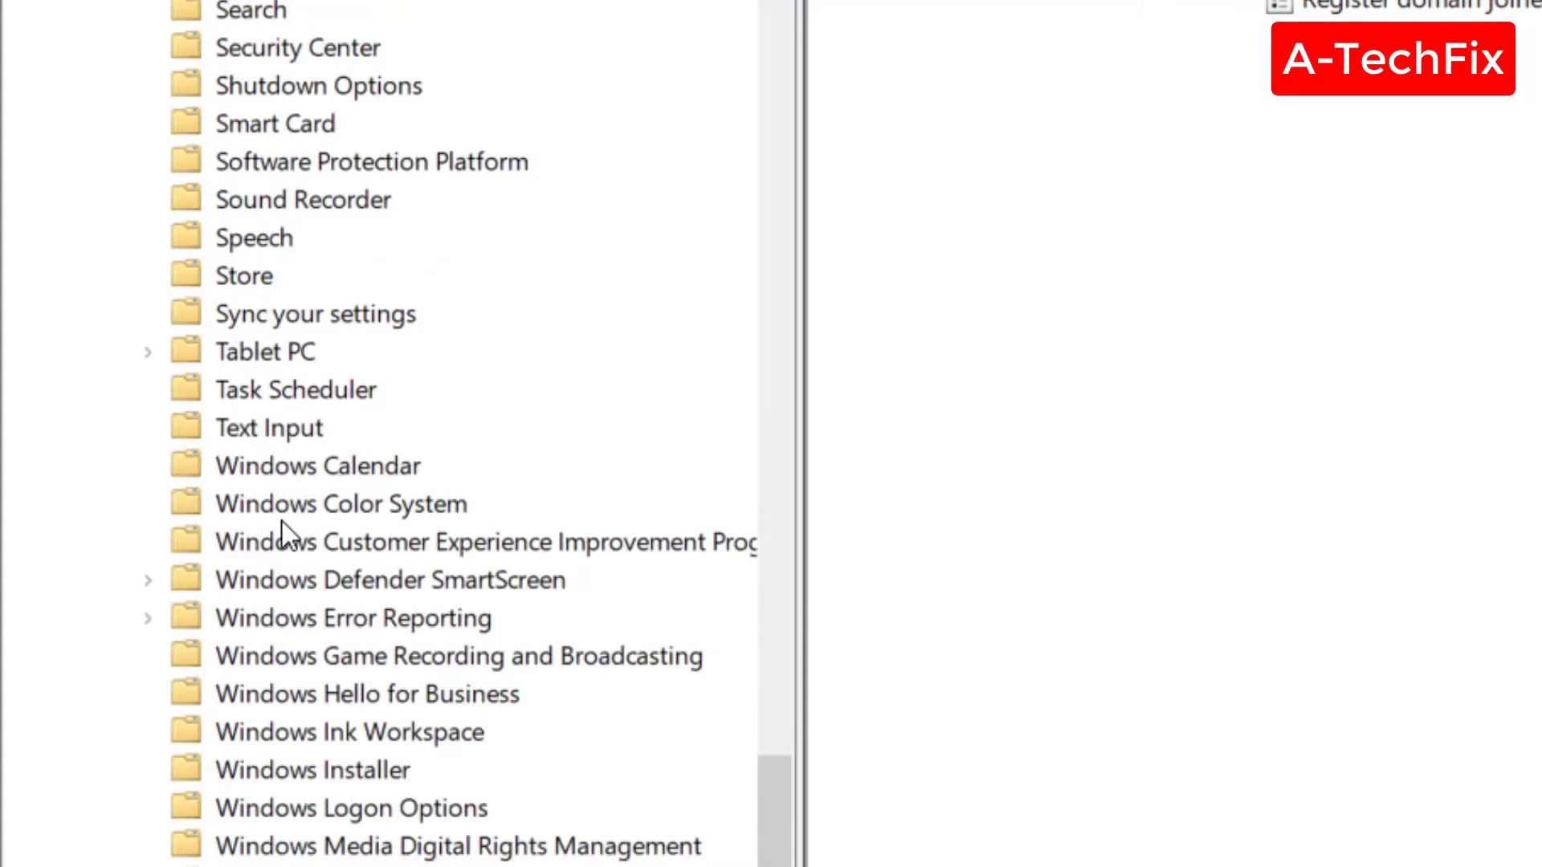
{"action": "scroll", "coordinate": [282, 522], "scroll_direction": "down", "scroll_amount": 3}
{"action": "left_click", "coordinate": [313, 816]}
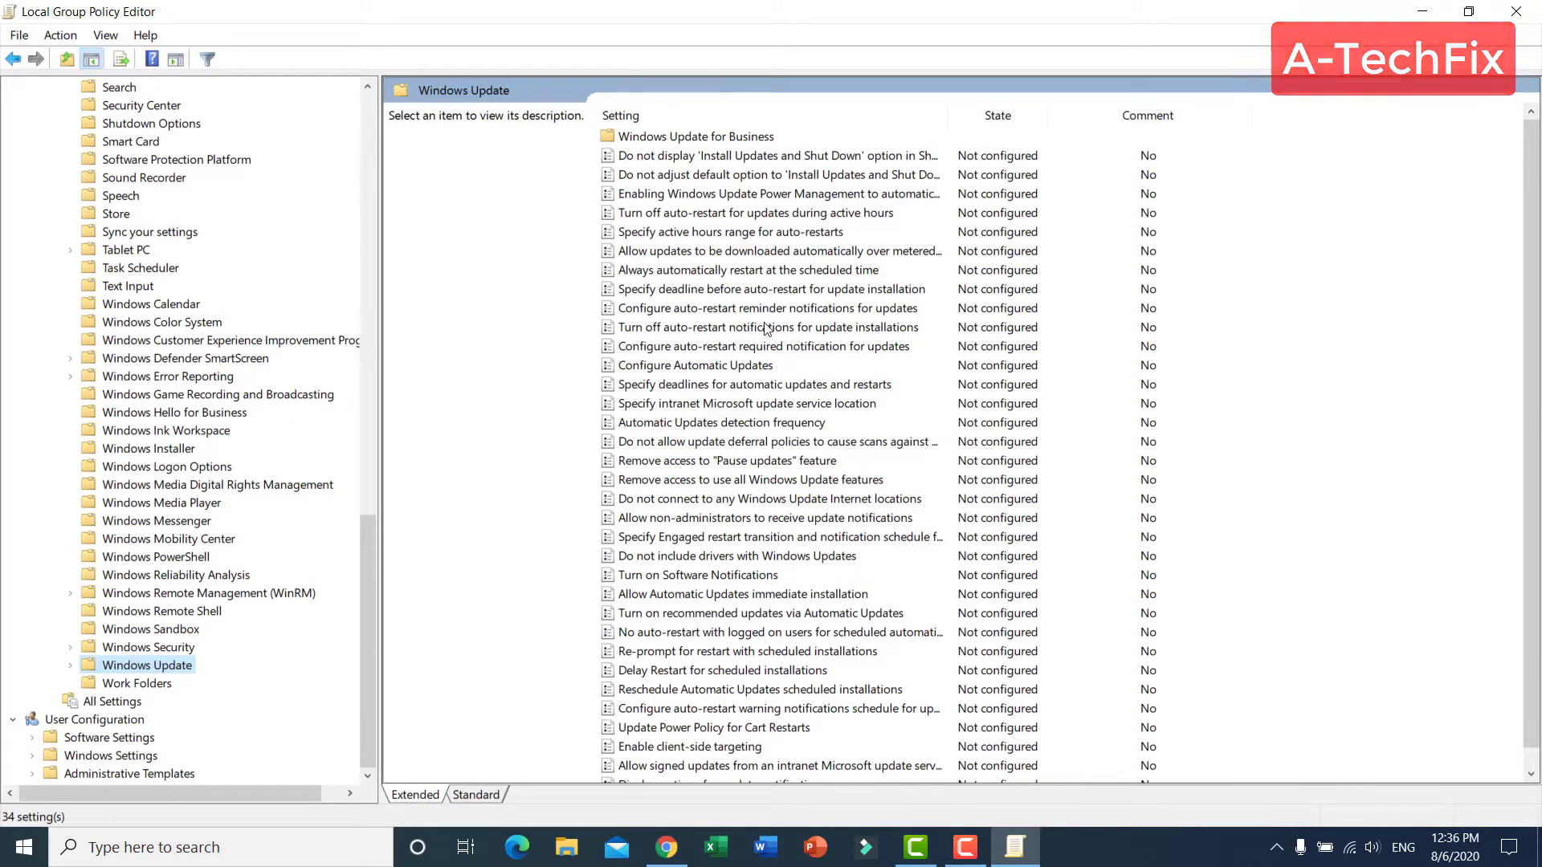
Set the Configure Automatic Updates policy to Disabled, apply the change, and close the Local Group Policy Editor.
{"action": "scroll", "coordinate": [767, 330], "scroll_direction": "down", "scroll_amount": 1}
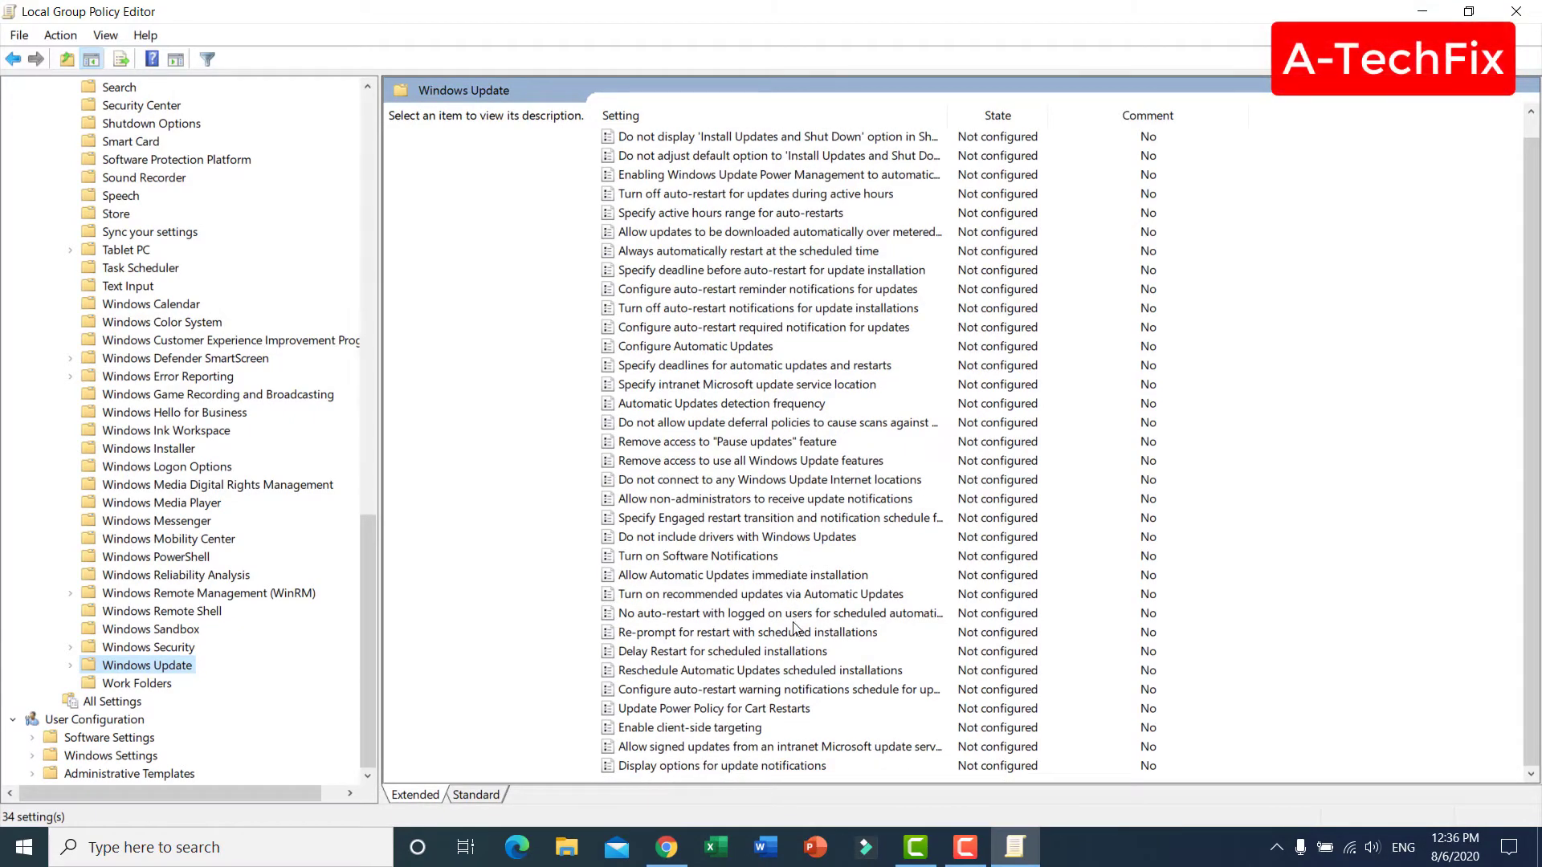
{"action": "scroll", "coordinate": [793, 627], "scroll_direction": "up", "scroll_amount": 1}
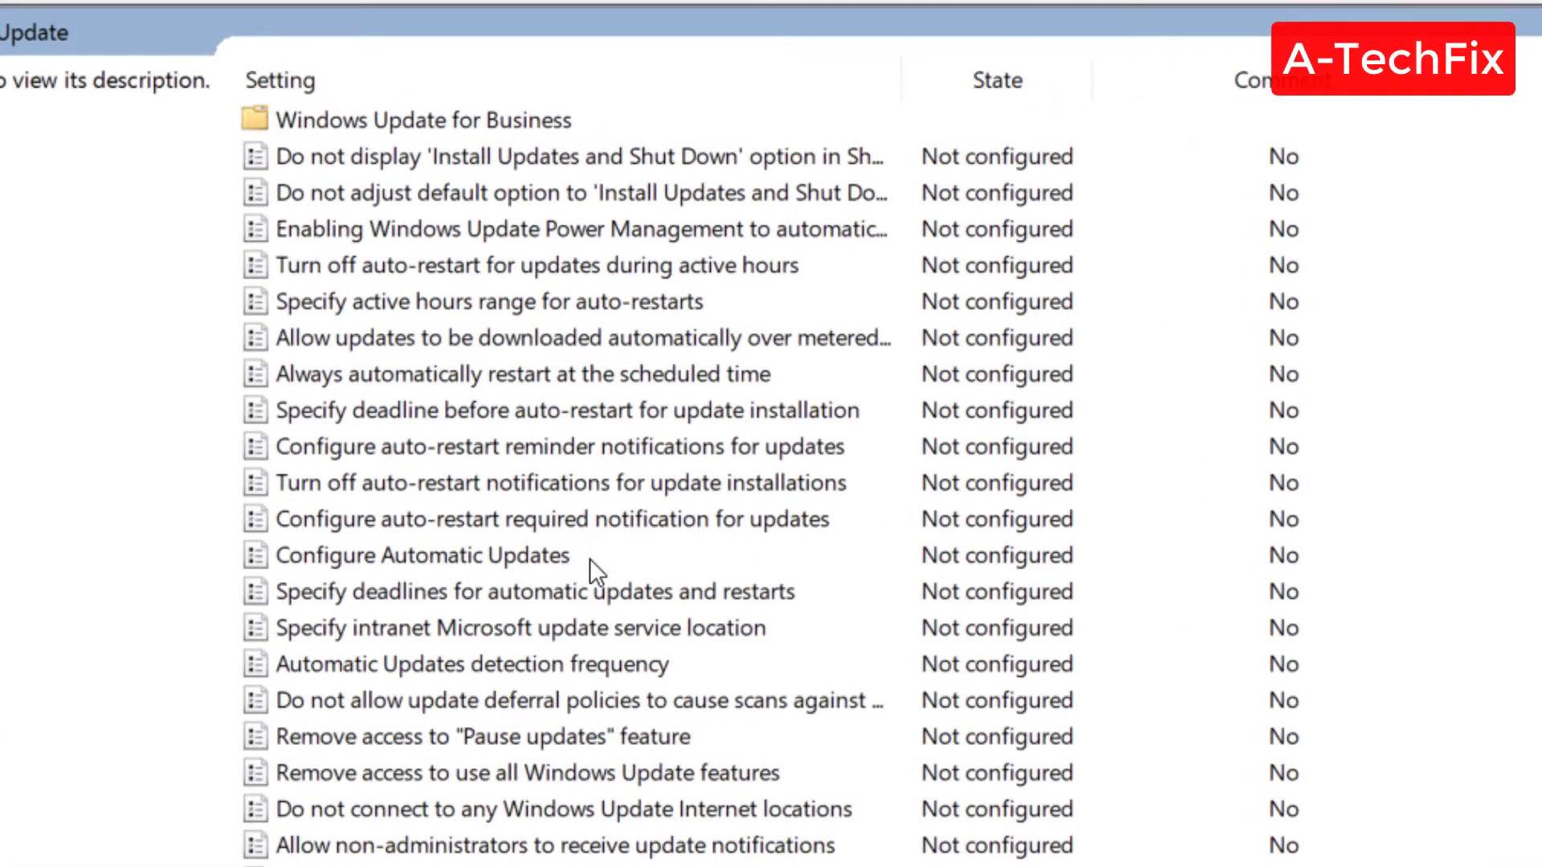
{"action": "left_click", "coordinate": [783, 367]}
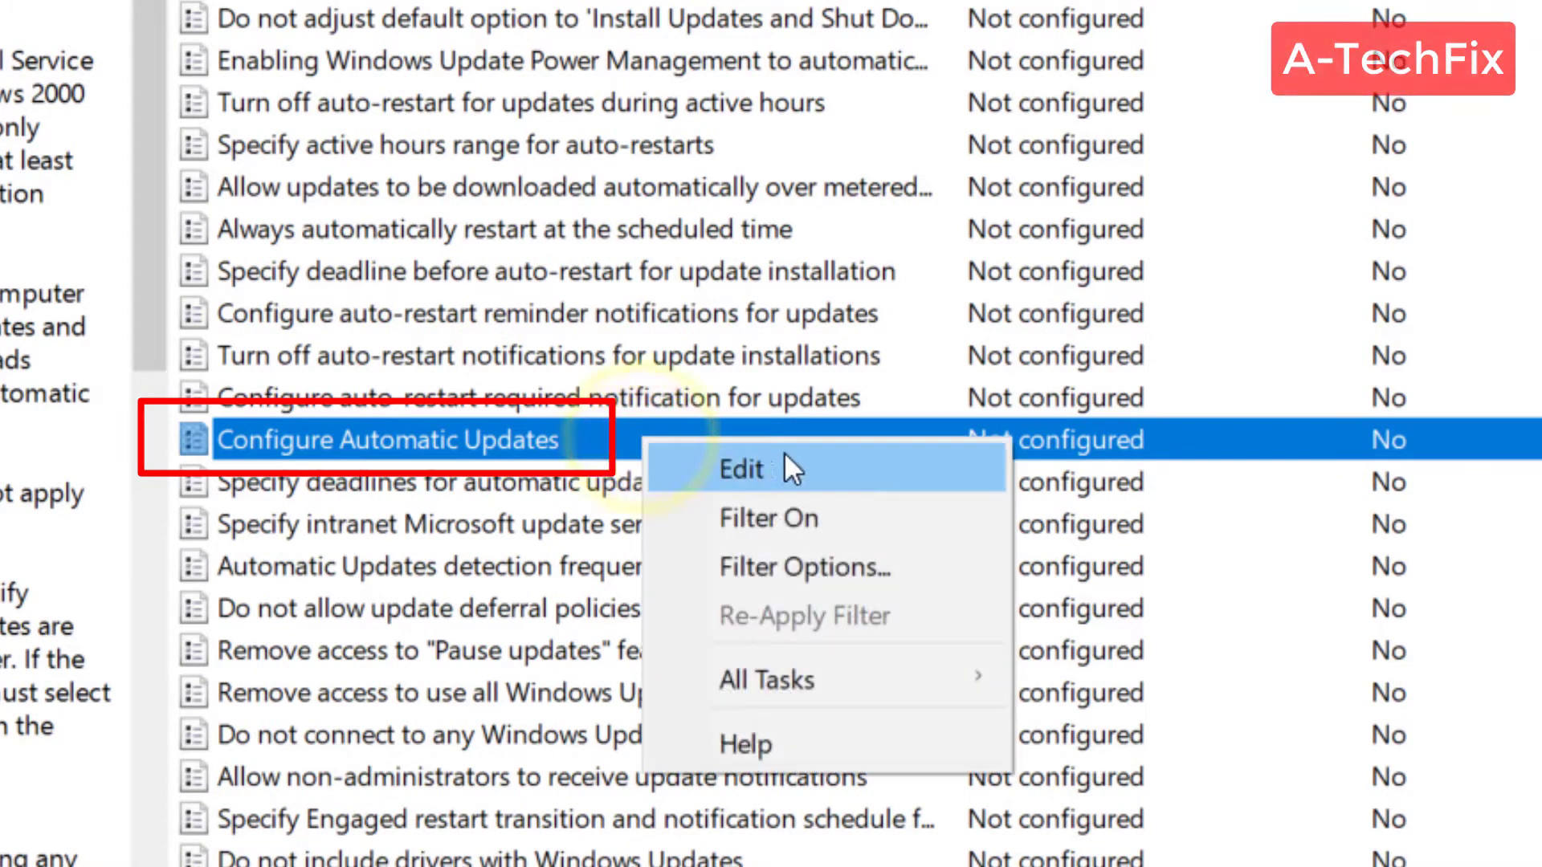
{"action": "left_click", "coordinate": [873, 467]}
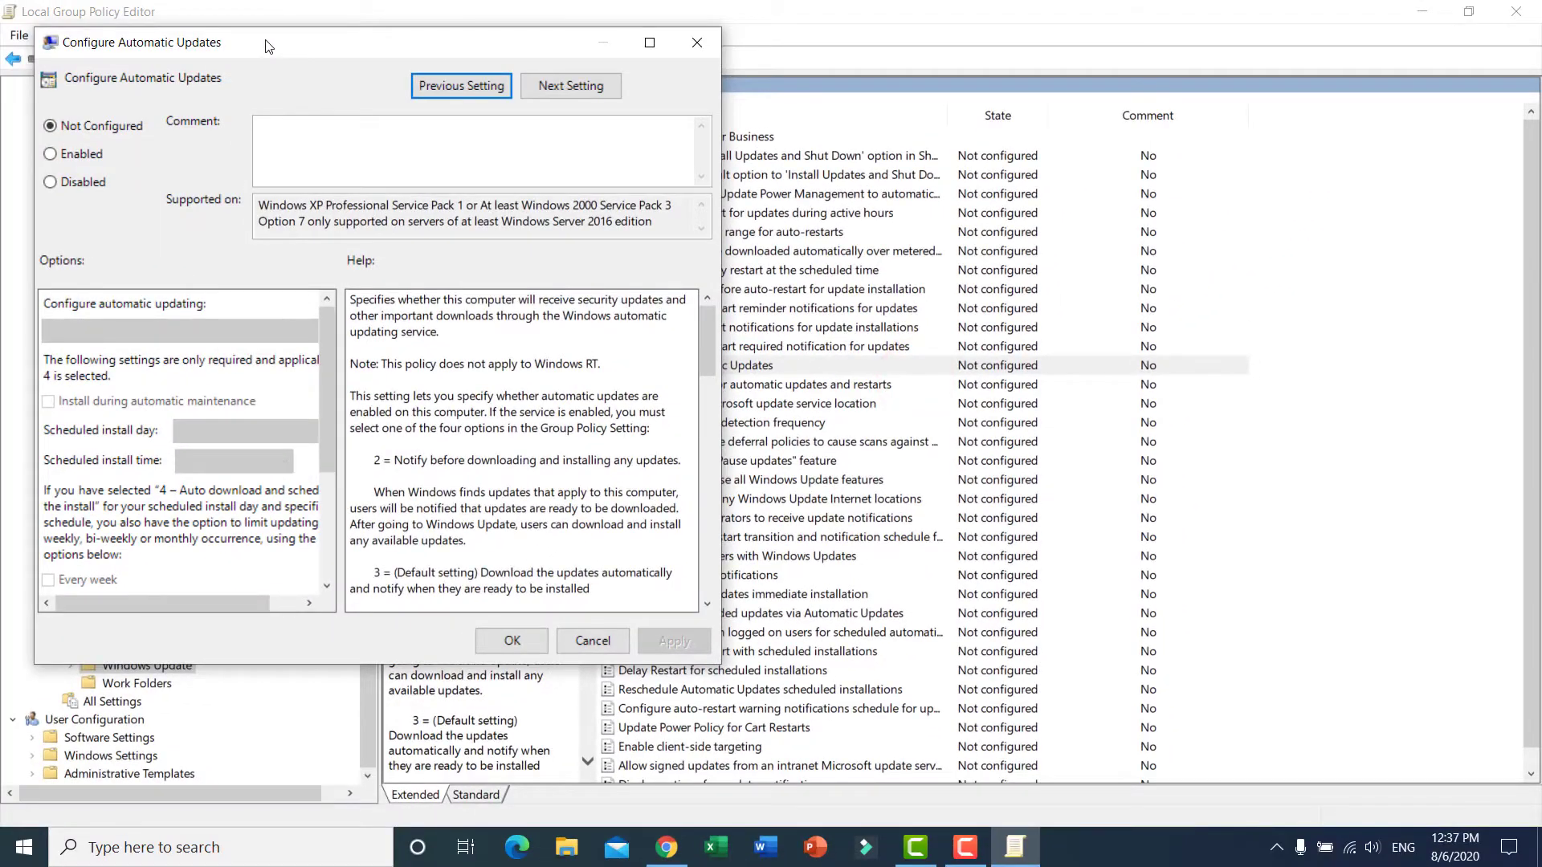
{"action": "left_click_drag", "start_coordinate": [265, 42], "coordinate": [870, 79]}
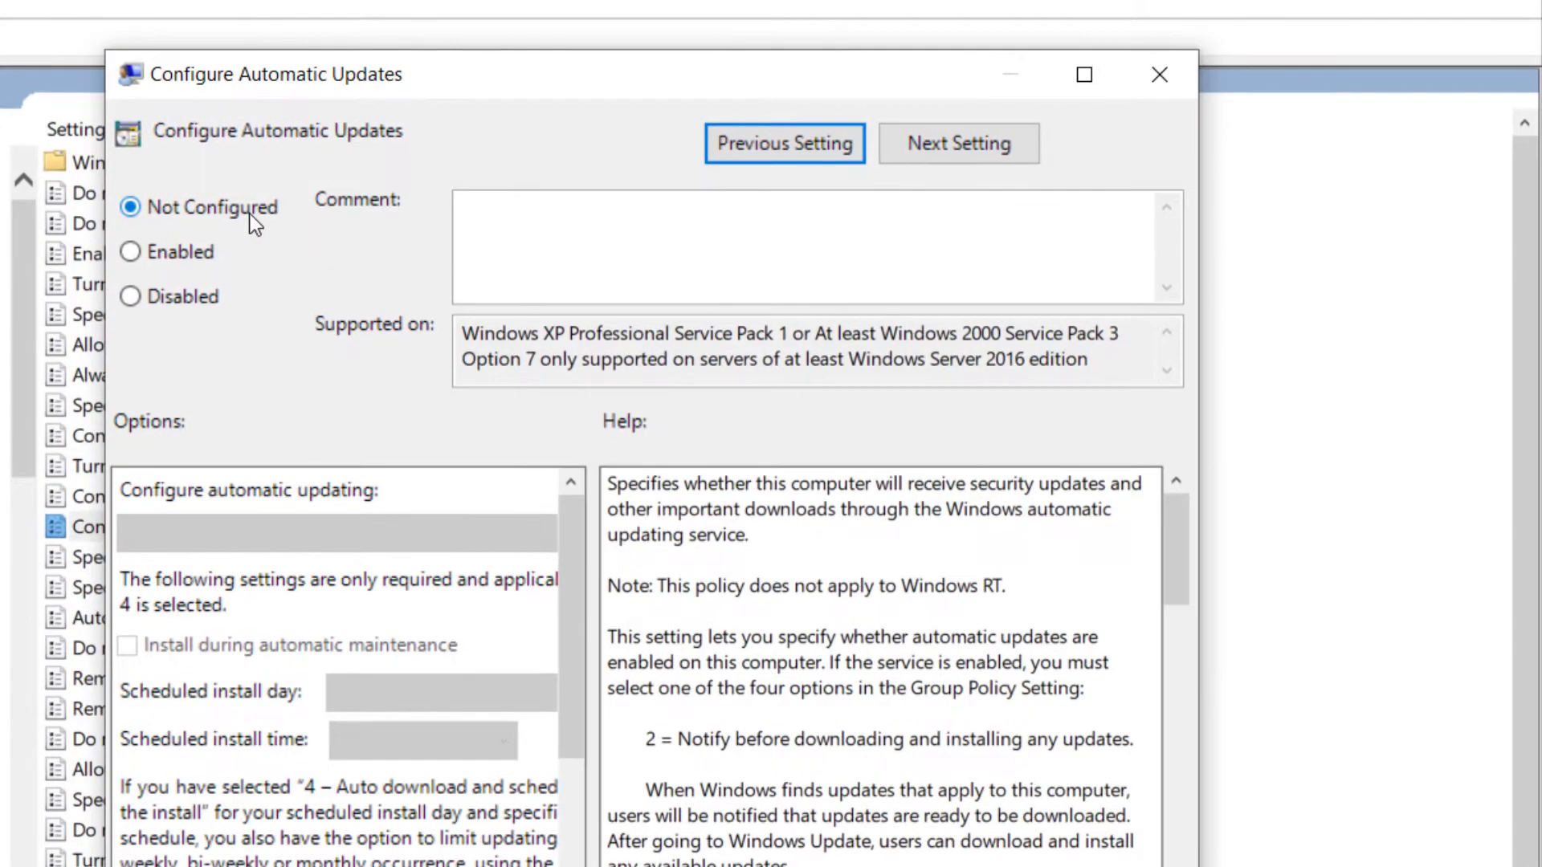
{"action": "left_click", "coordinate": [129, 302]}
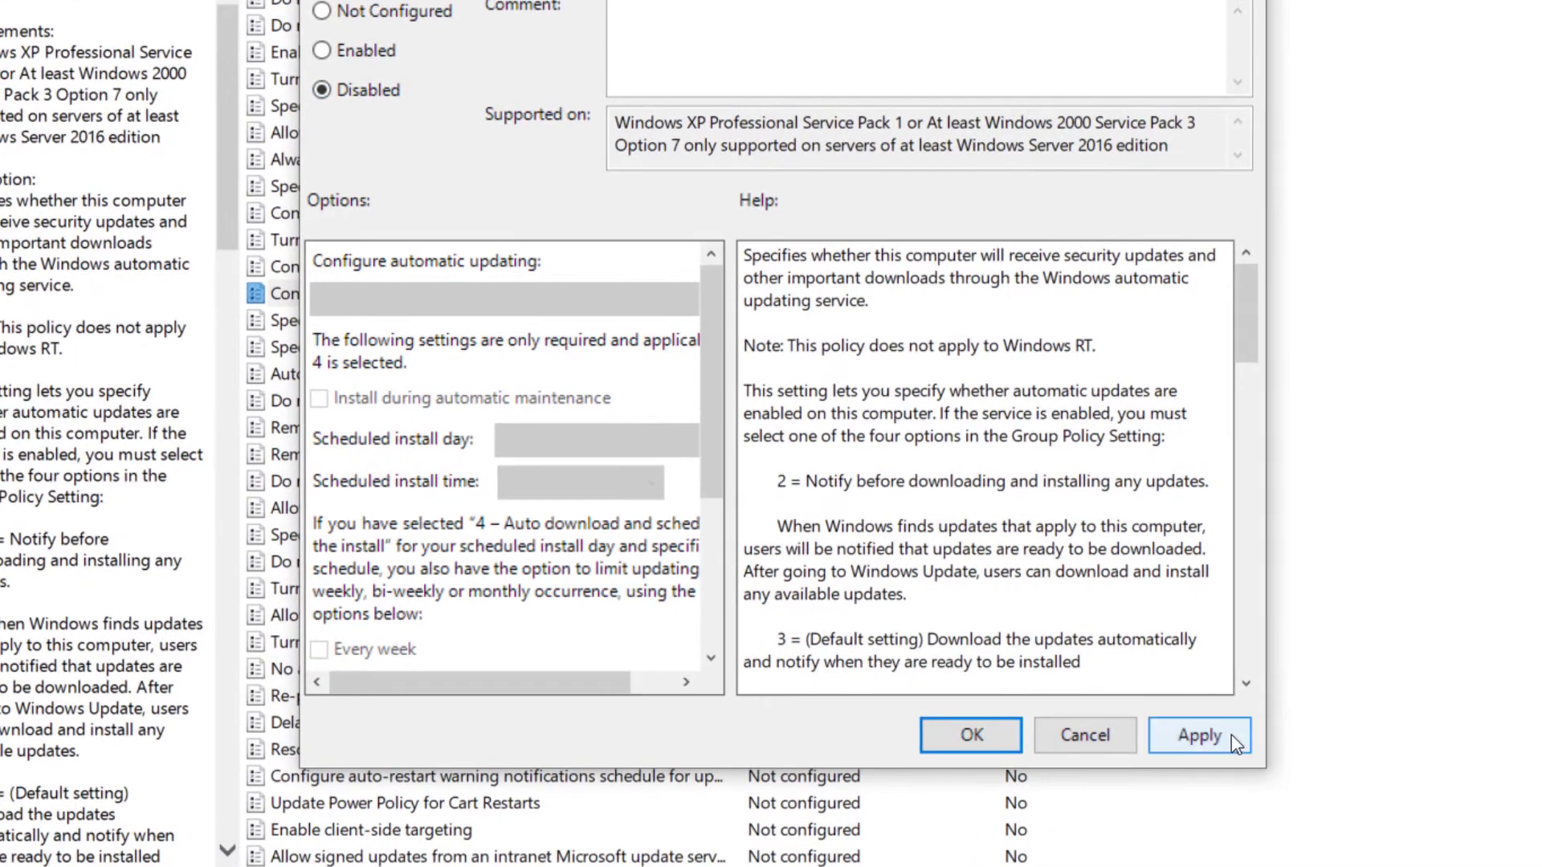
{"action": "left_click", "coordinate": [1231, 734]}
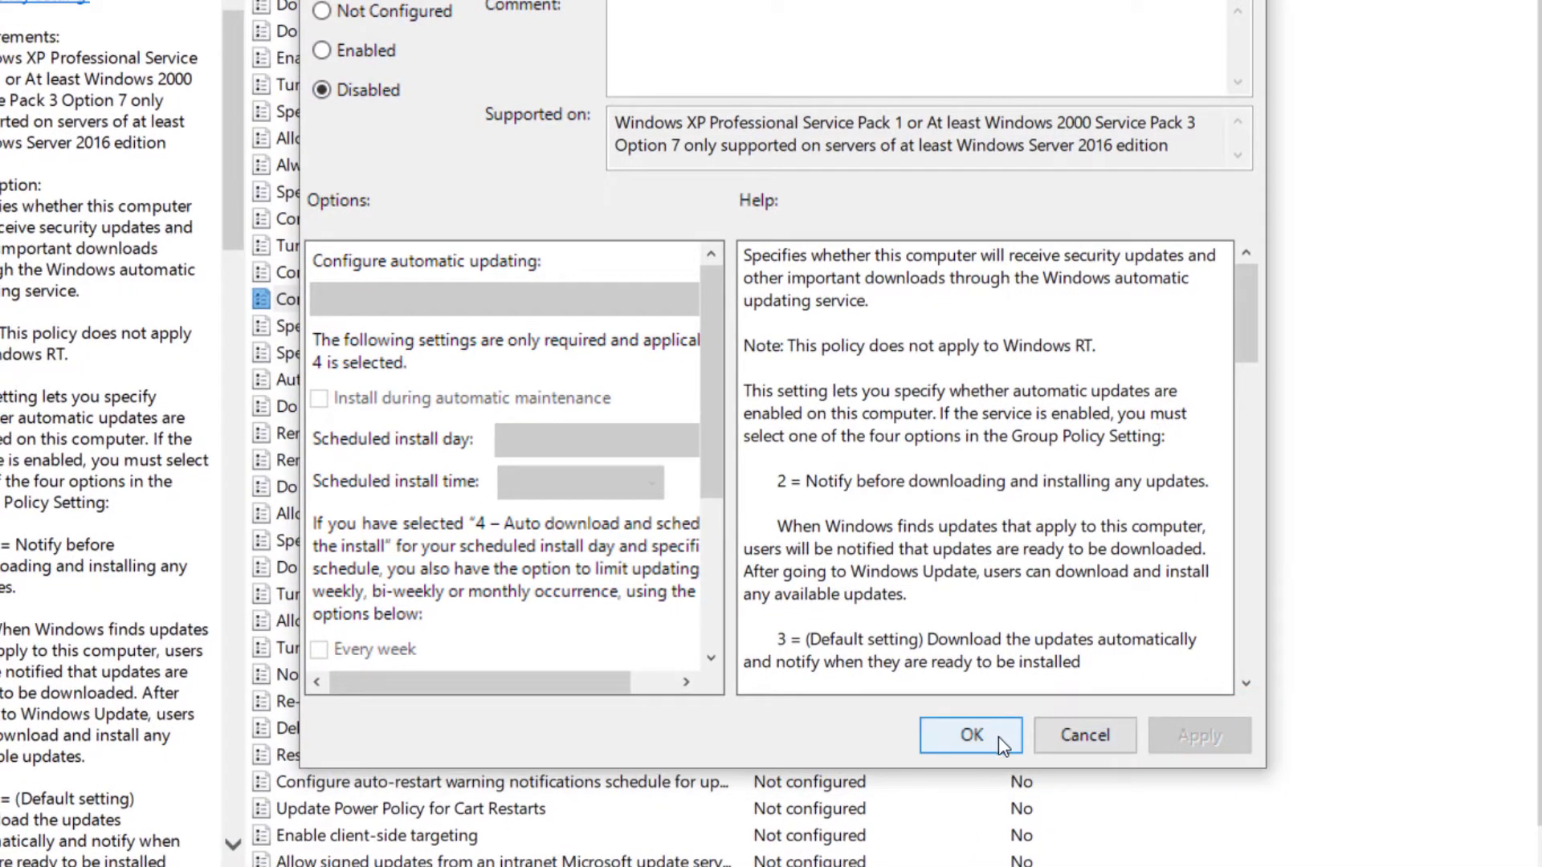
{"action": "left_click", "coordinate": [972, 735]}
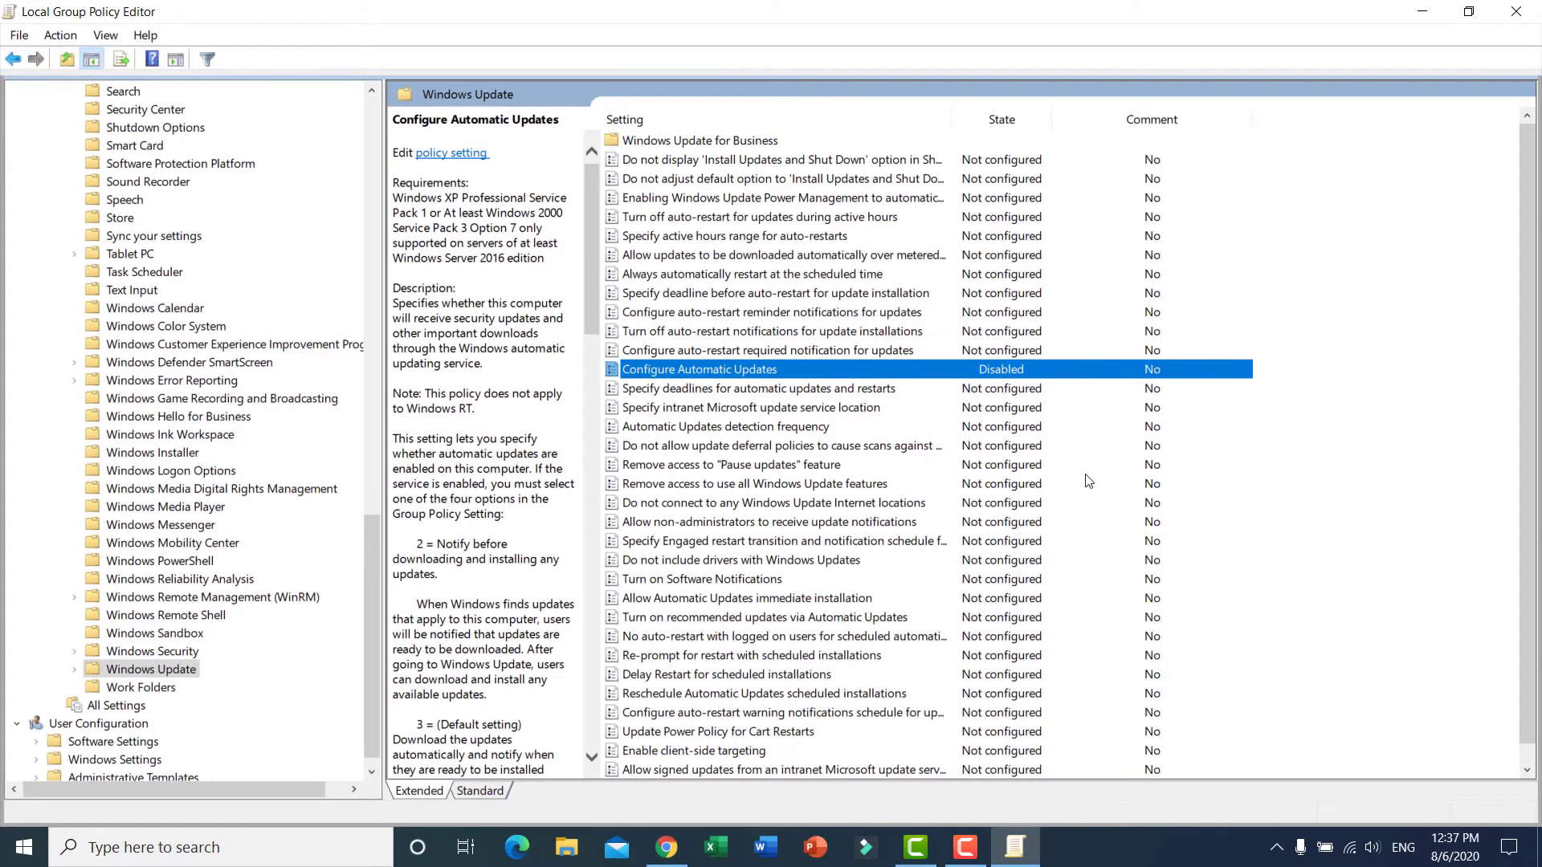
{"action": "left_click", "coordinate": [1518, 14]}
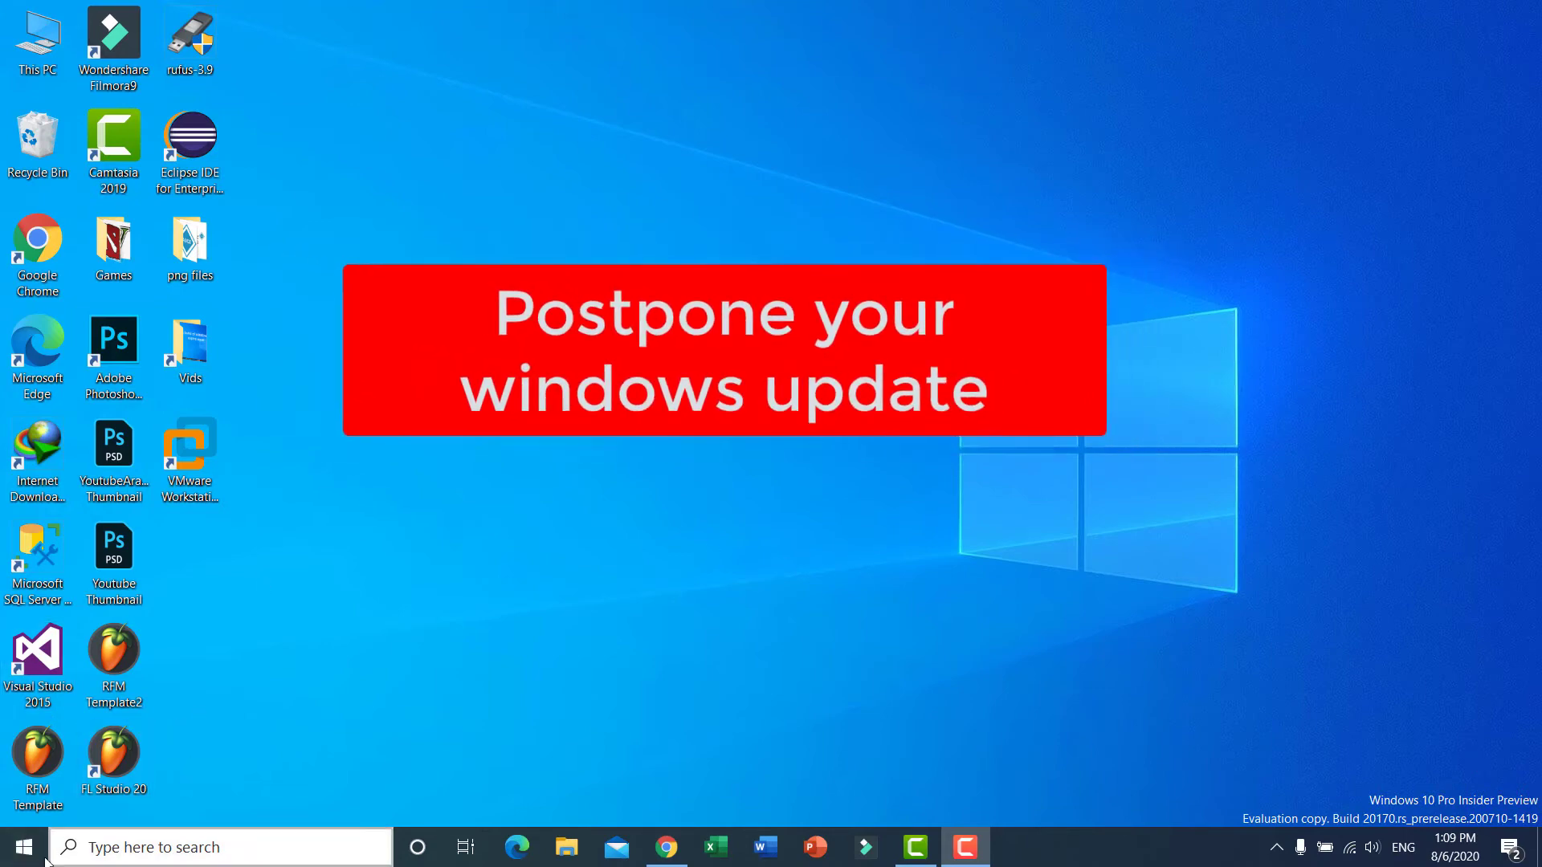
Open the Windows Update page of the Settings app and pause updates for 7 days.
{"action": "left_click", "coordinate": [21, 856]}
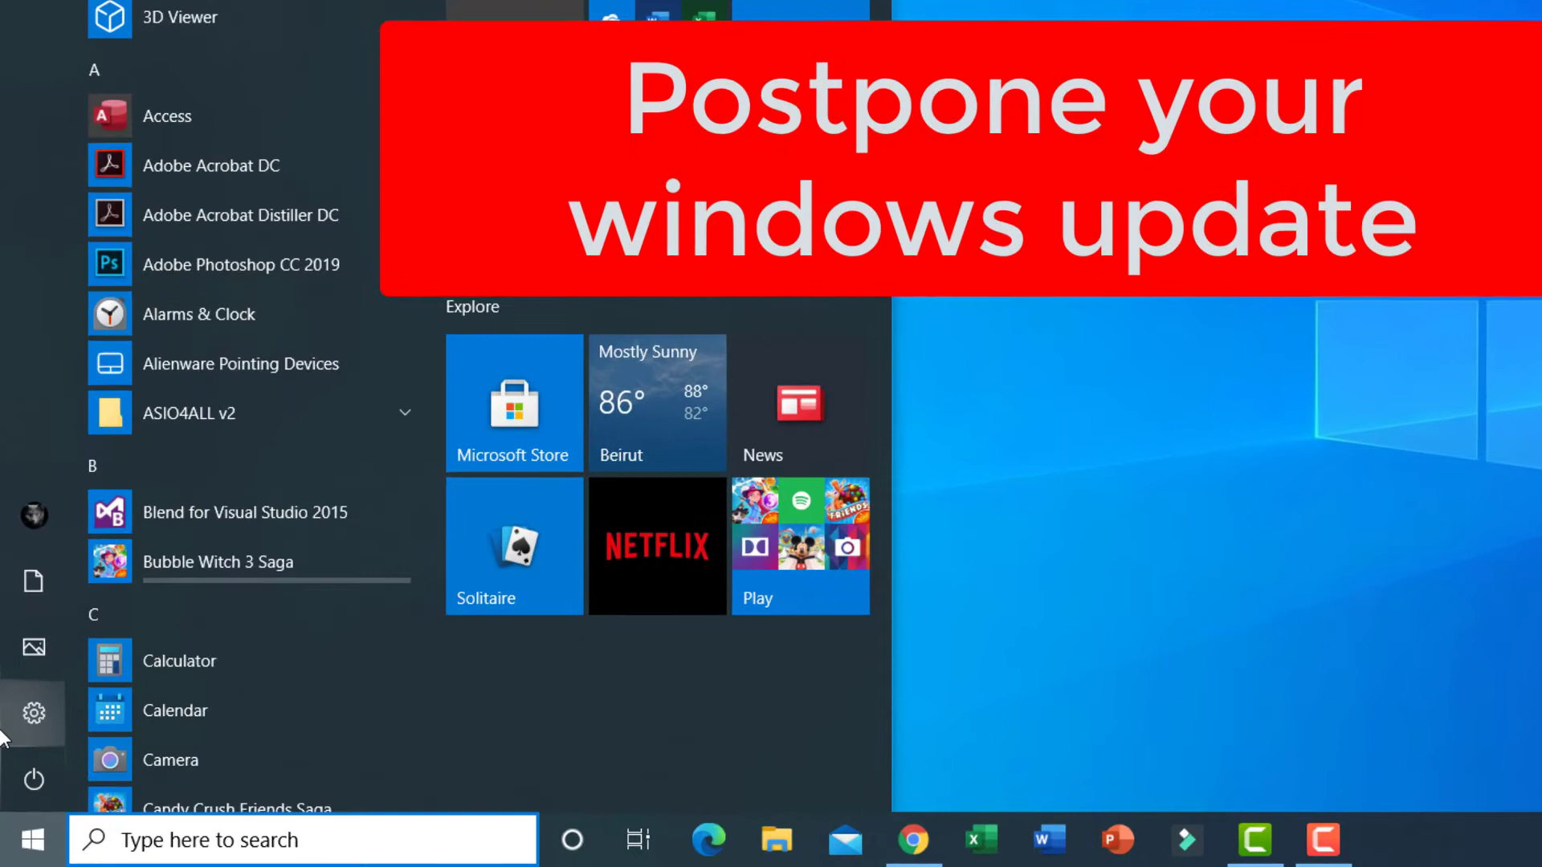
{"action": "mouse_move", "coordinate": [2, 775]}
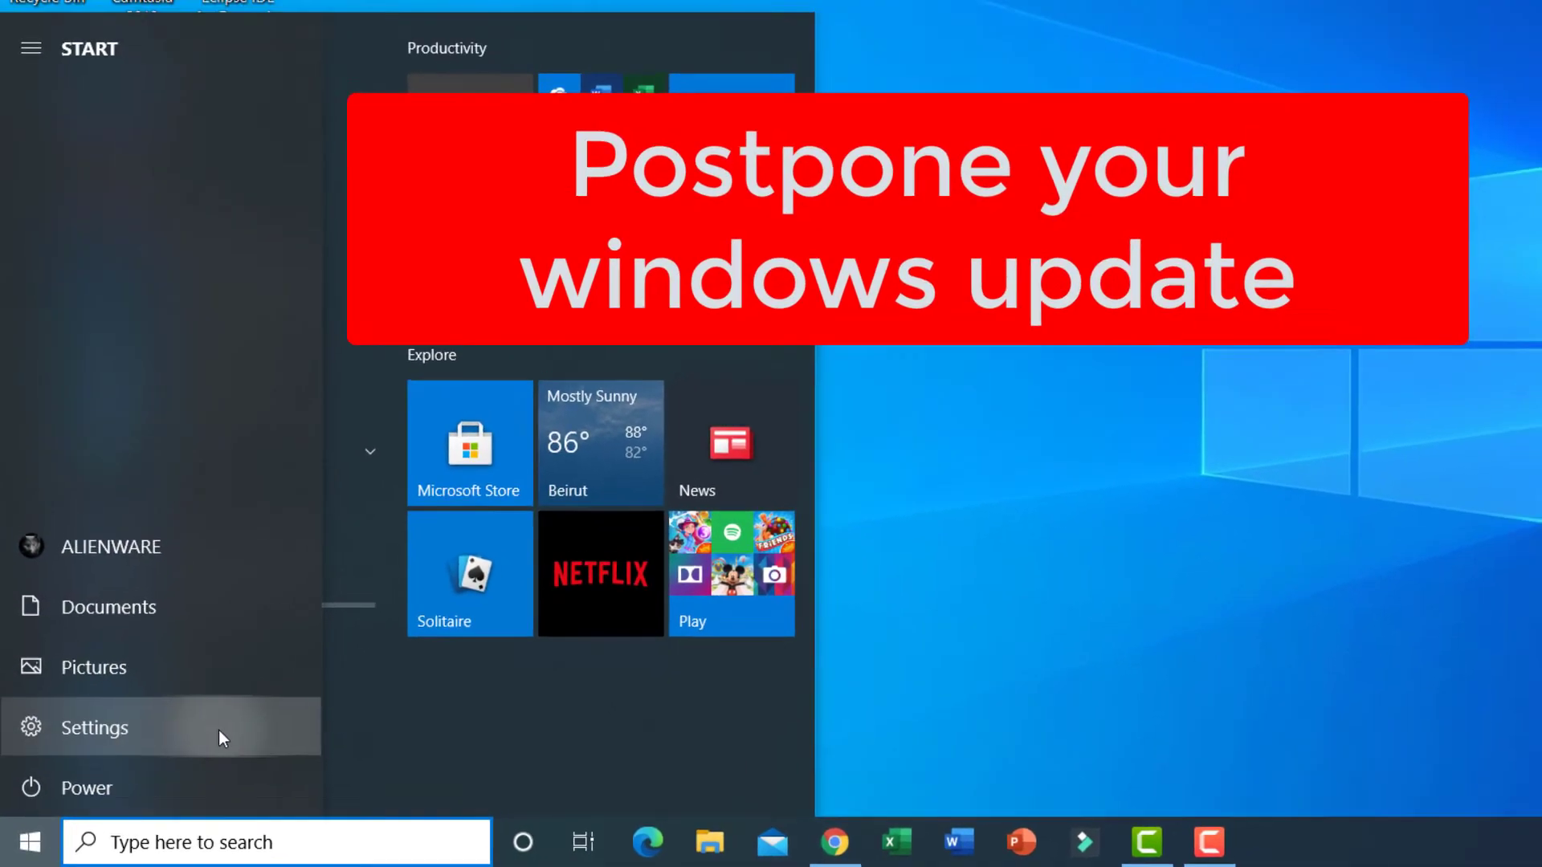
{"action": "left_click", "coordinate": [241, 717]}
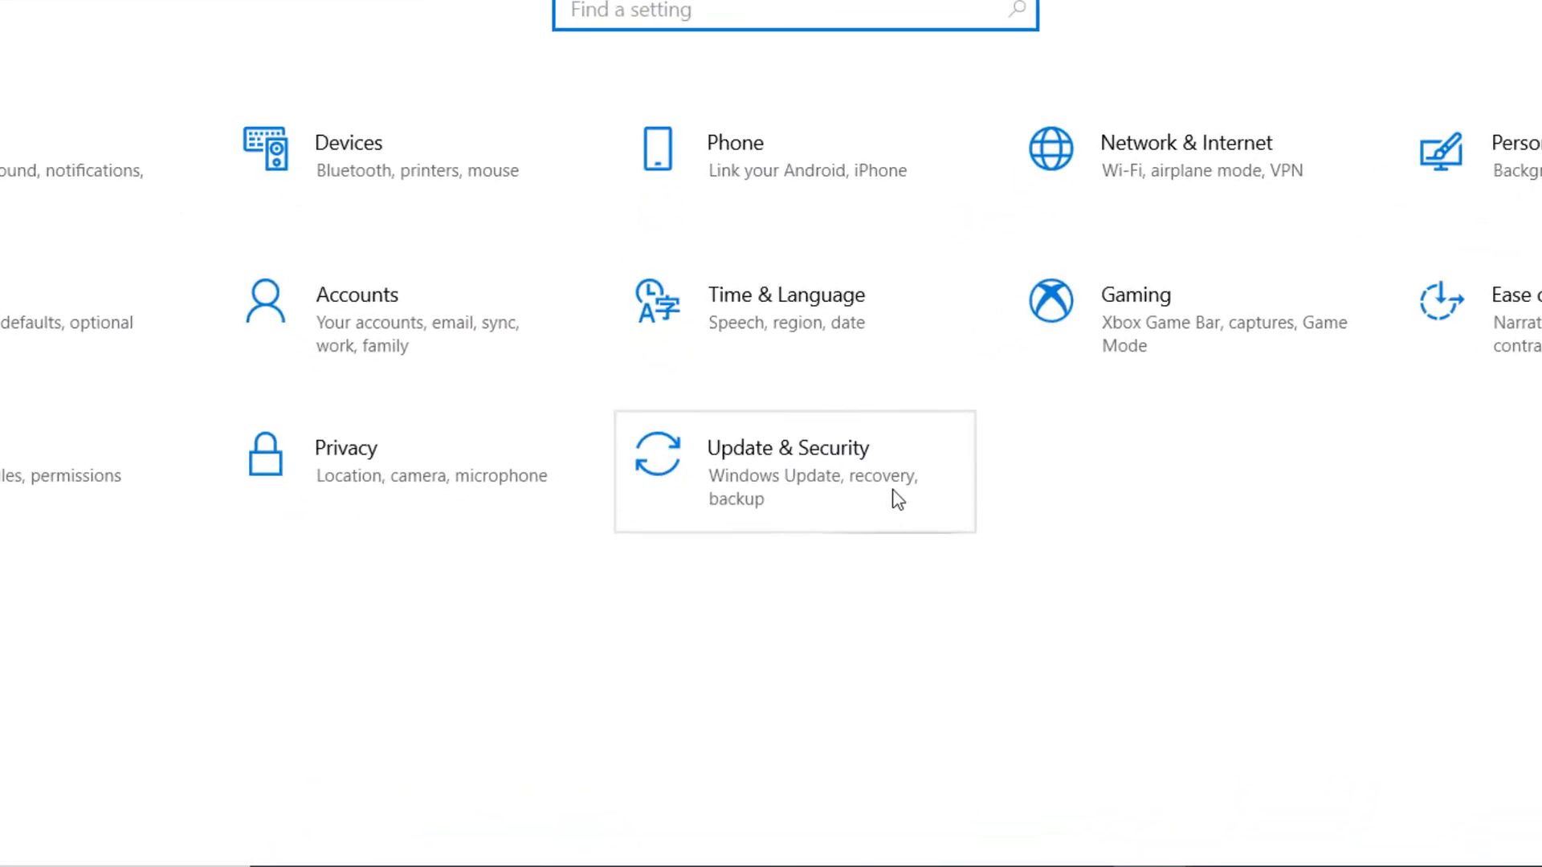
{"action": "left_click", "coordinate": [872, 500]}
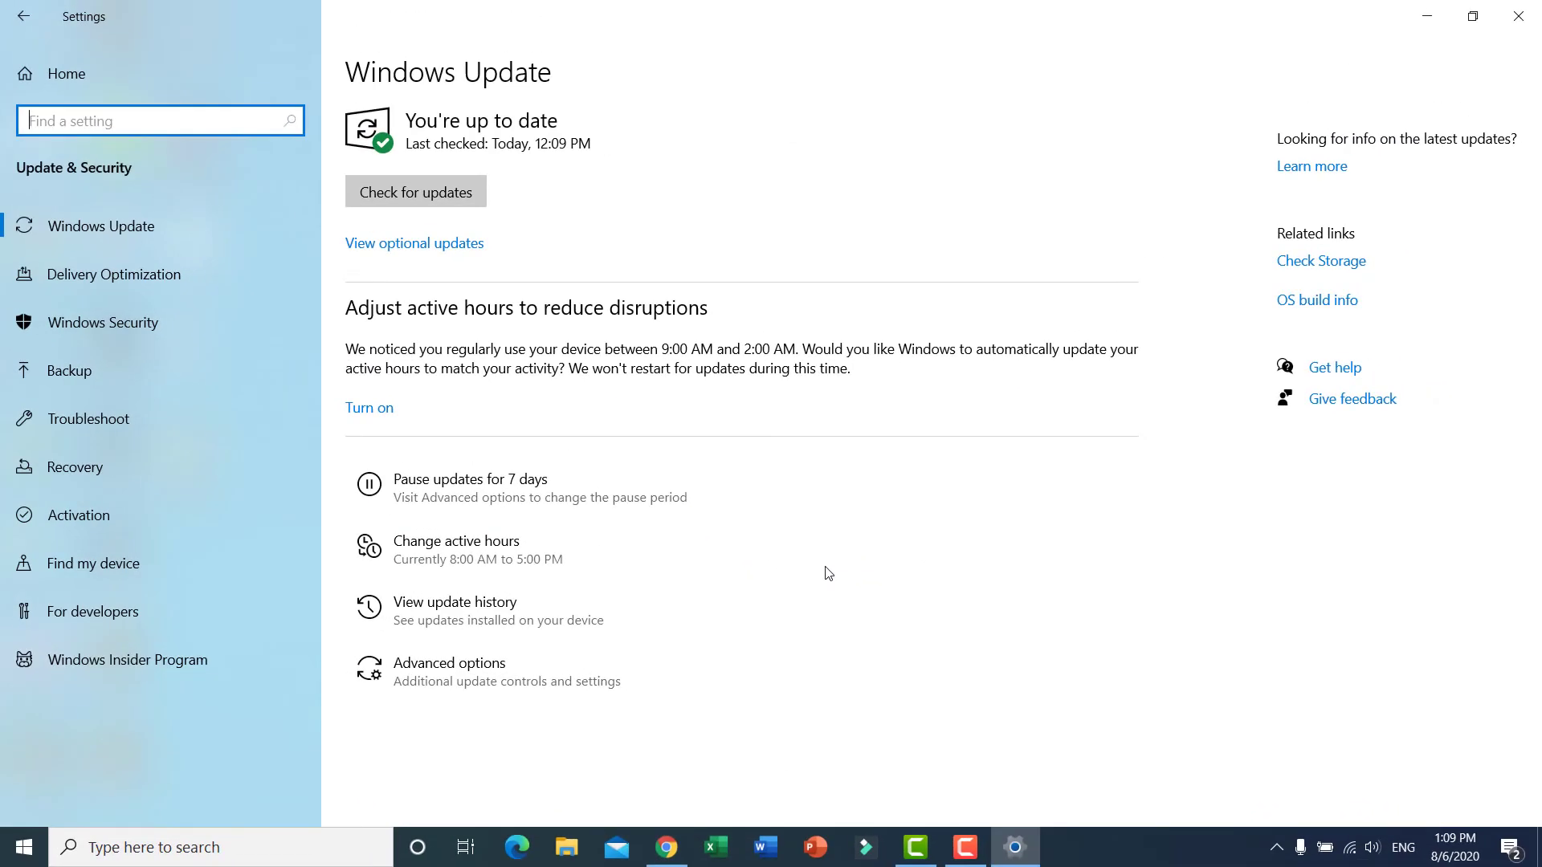
{"action": "left_click", "coordinate": [200, 226]}
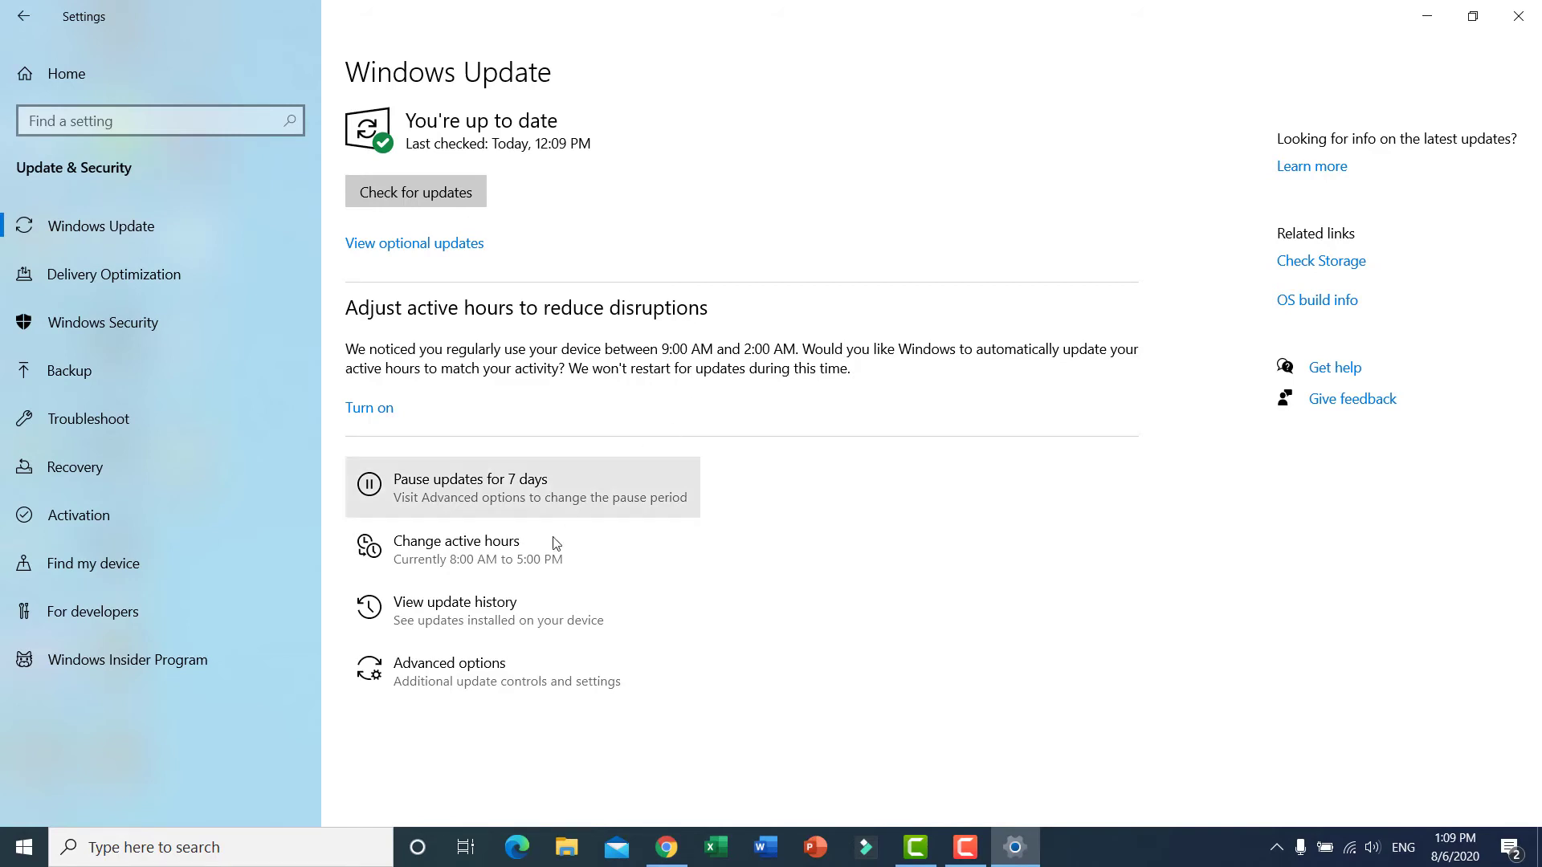
{"action": "left_click", "coordinate": [622, 501]}
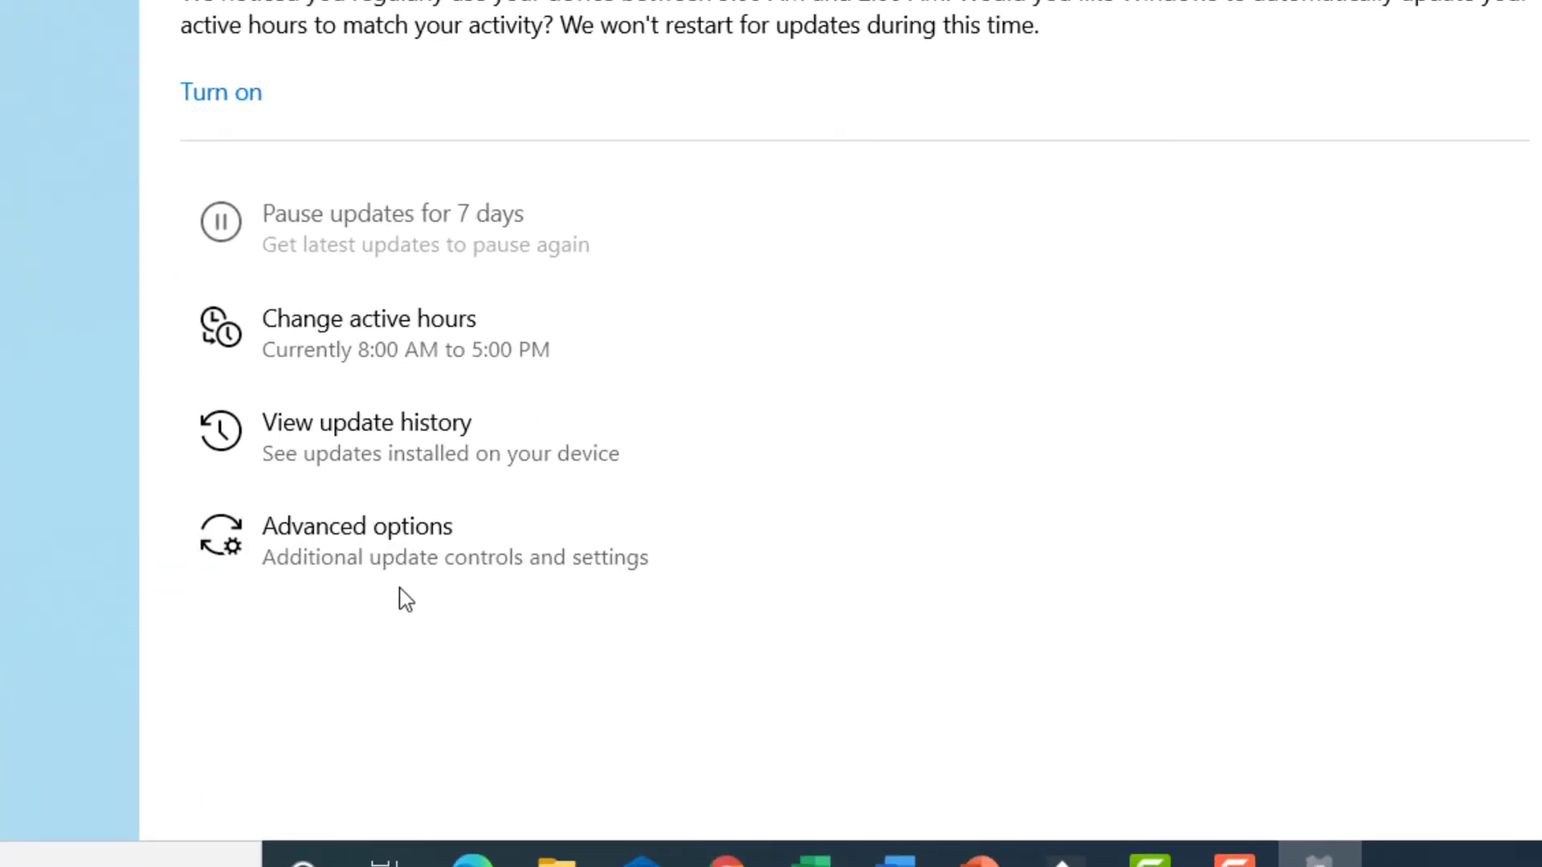
Choose Thursday, August 13, 2020 as the pause end date in the advanced update options and return to the Windows Update page.
{"action": "left_click", "coordinate": [526, 546]}
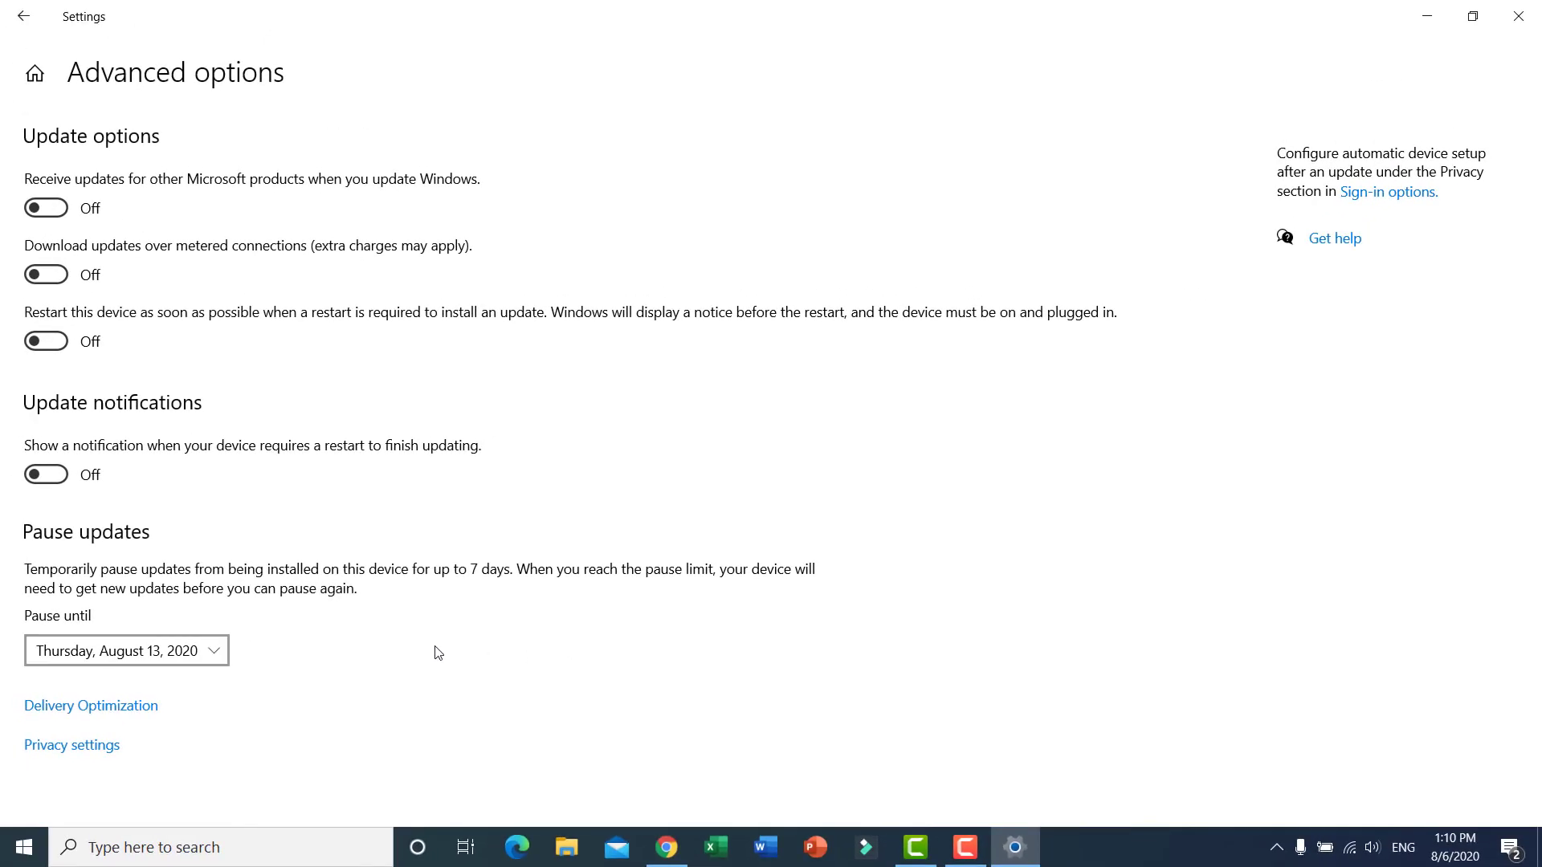
{"action": "left_click", "coordinate": [200, 652]}
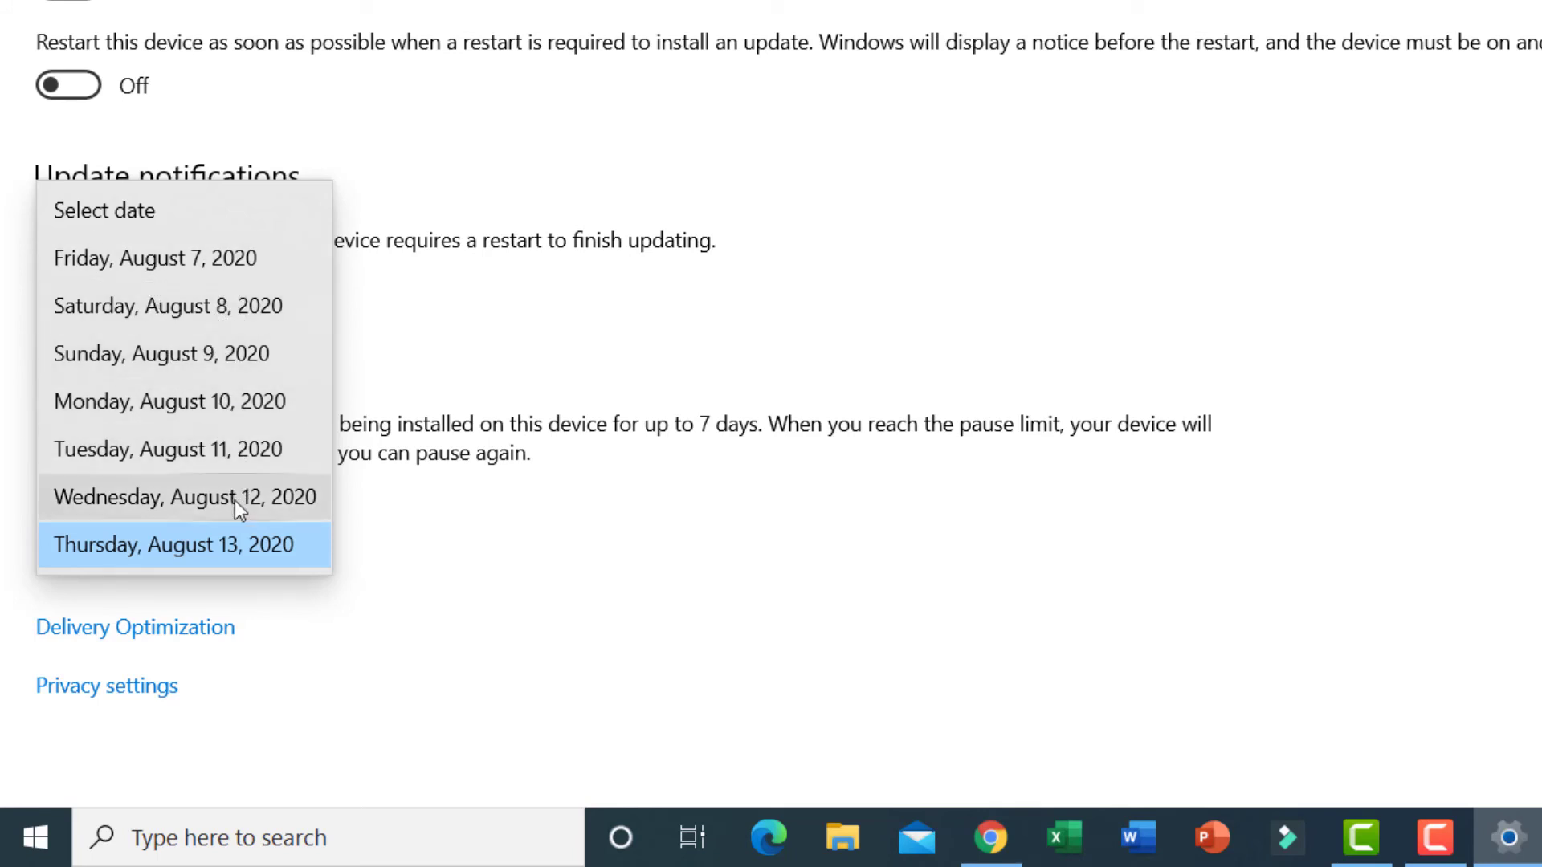
{"action": "left_click", "coordinate": [385, 670]}
{"action": "left_click", "coordinate": [266, 563]}
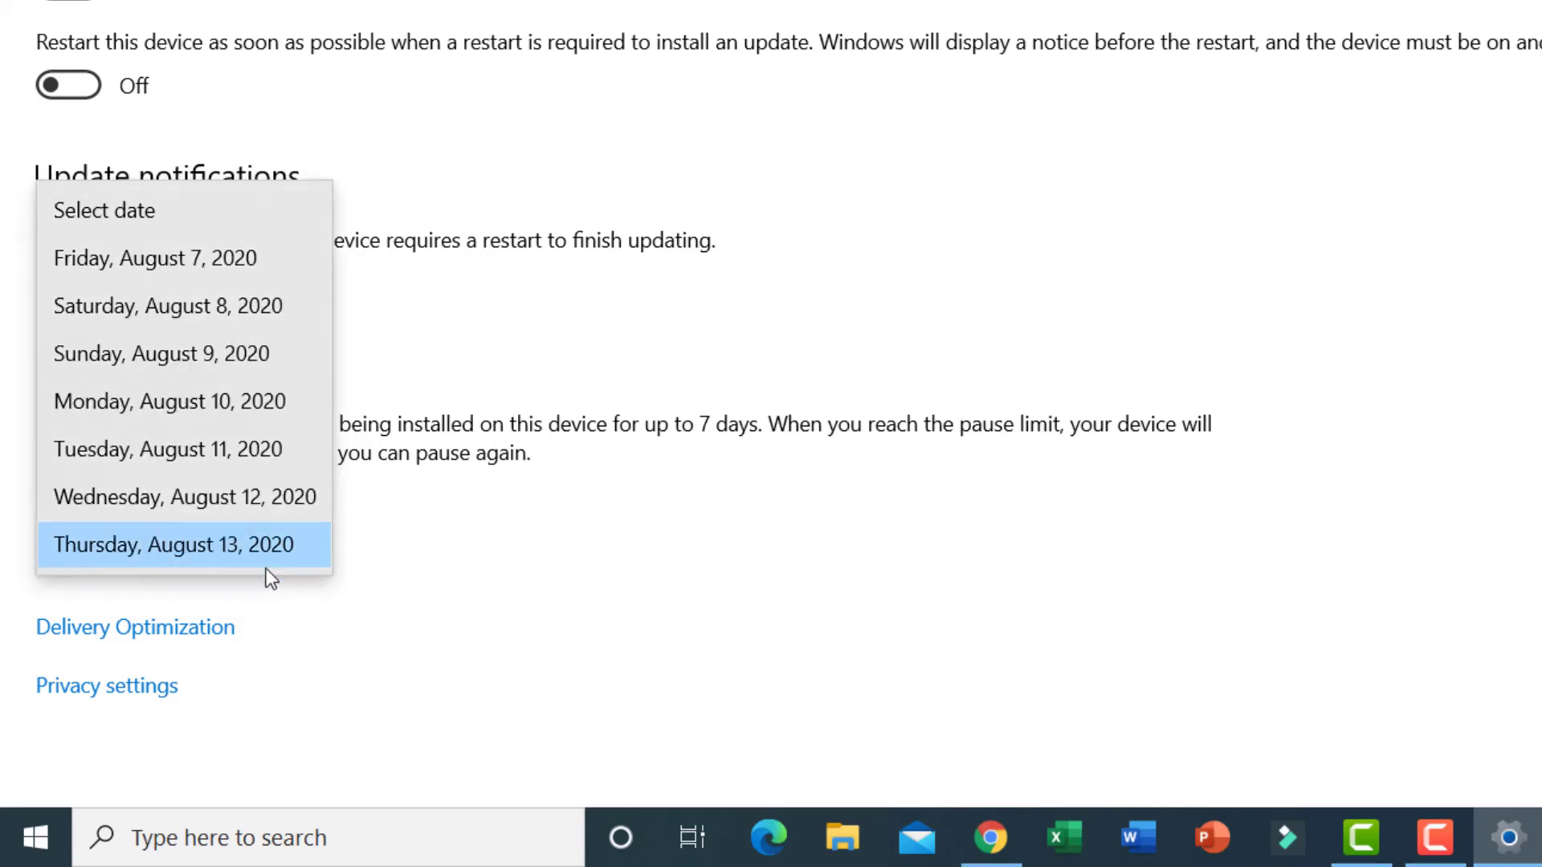
{"action": "left_click", "coordinate": [266, 567]}
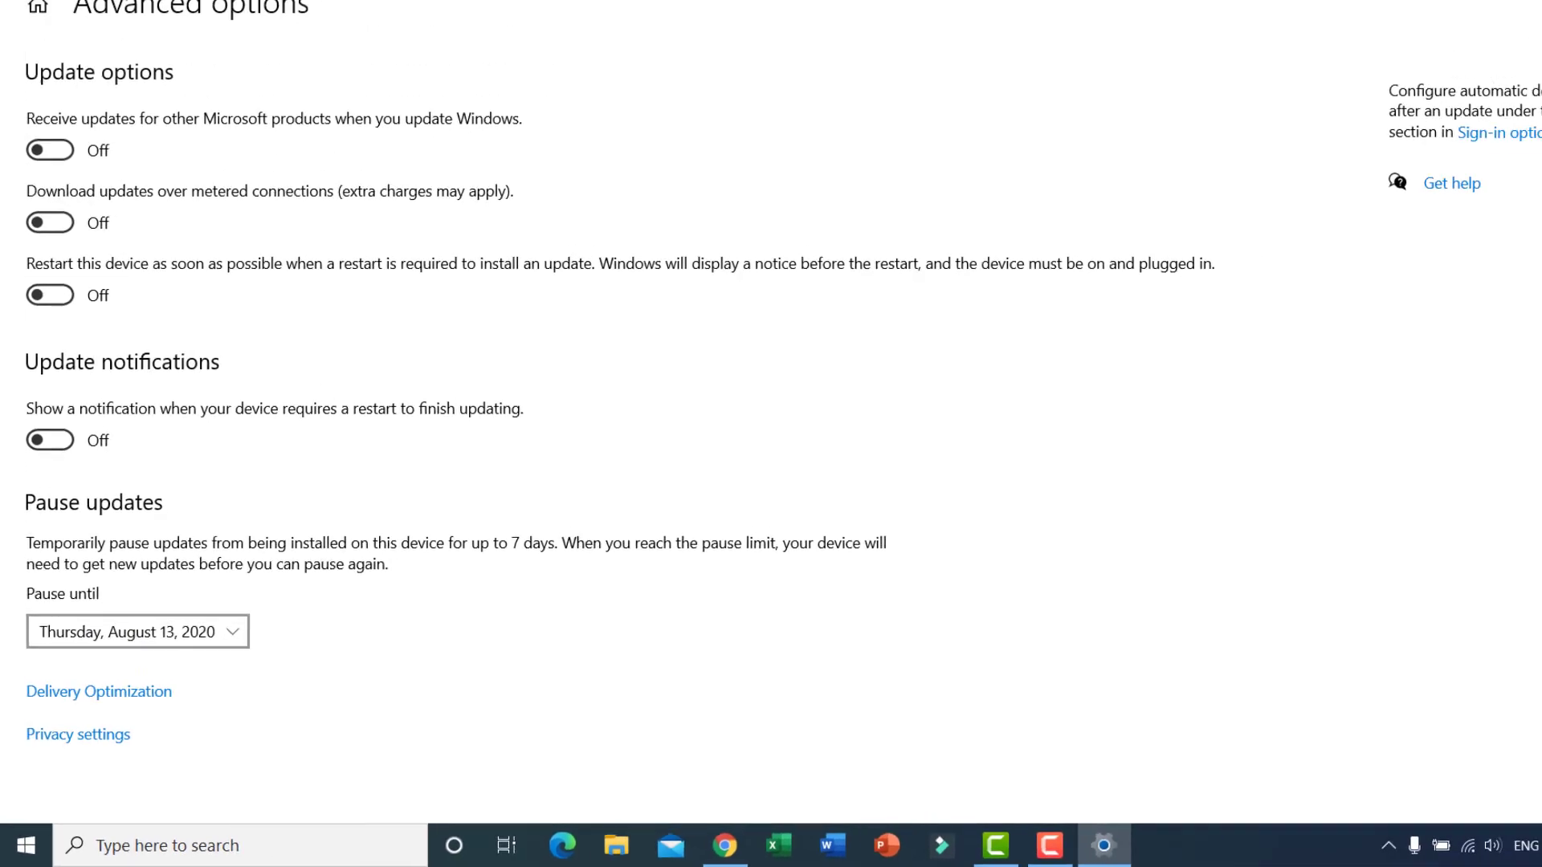
{"action": "left_click", "coordinate": [21, 21]}
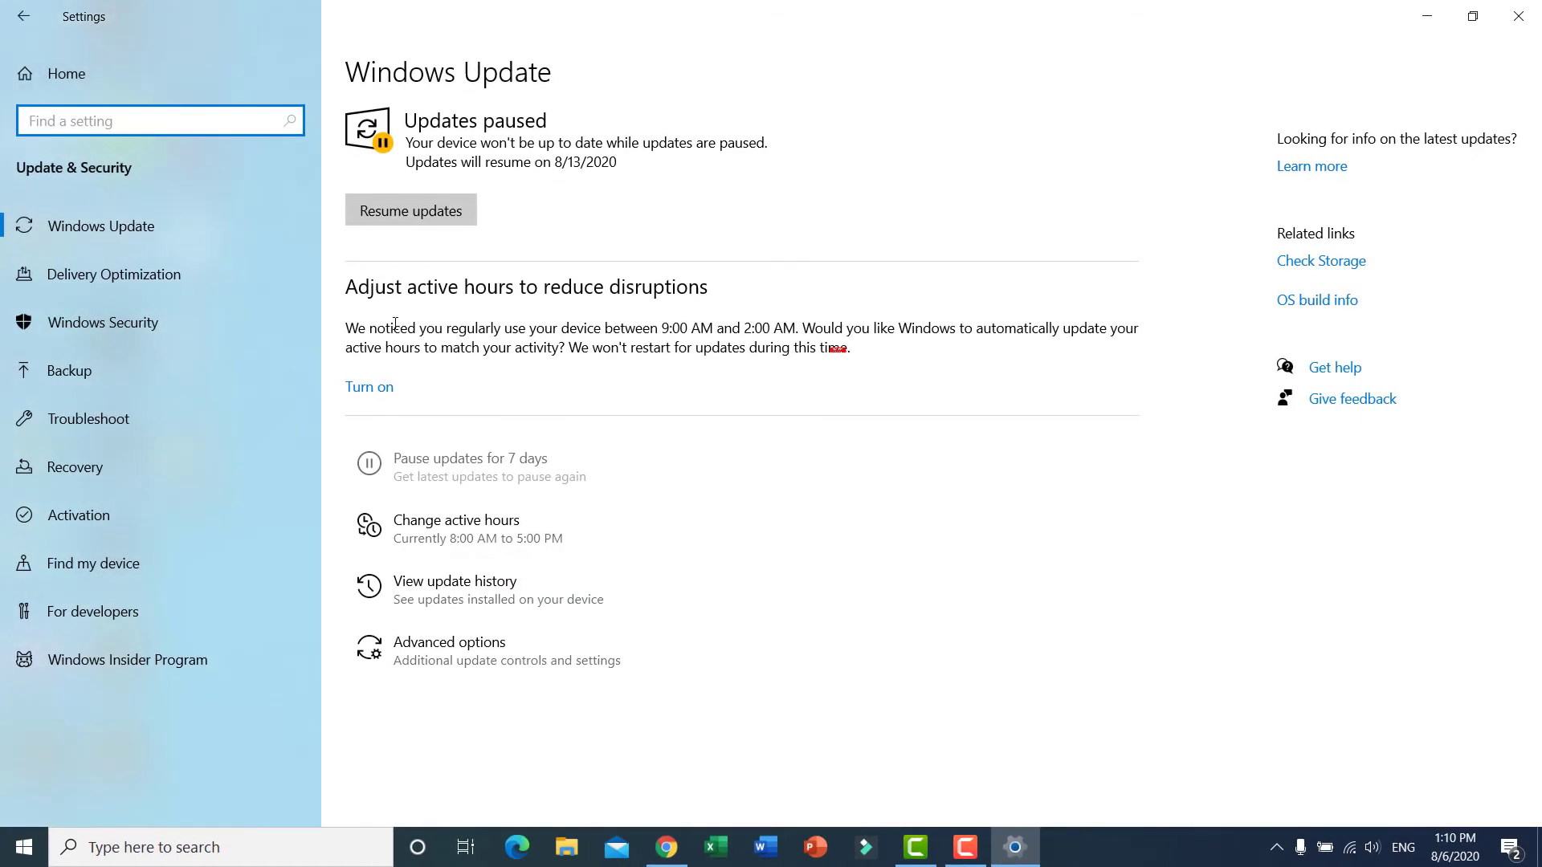